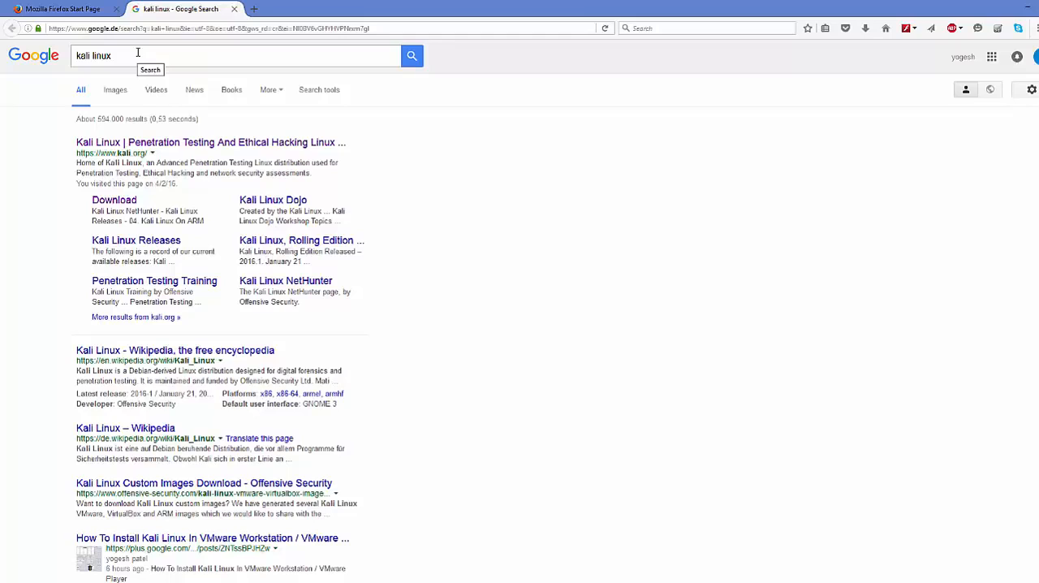
# - Open the official Kali Linux site from the search results and view the image list on its Downloads page
pyautogui.moveTo(138, 53); pyautogui.dragTo(50, 63)
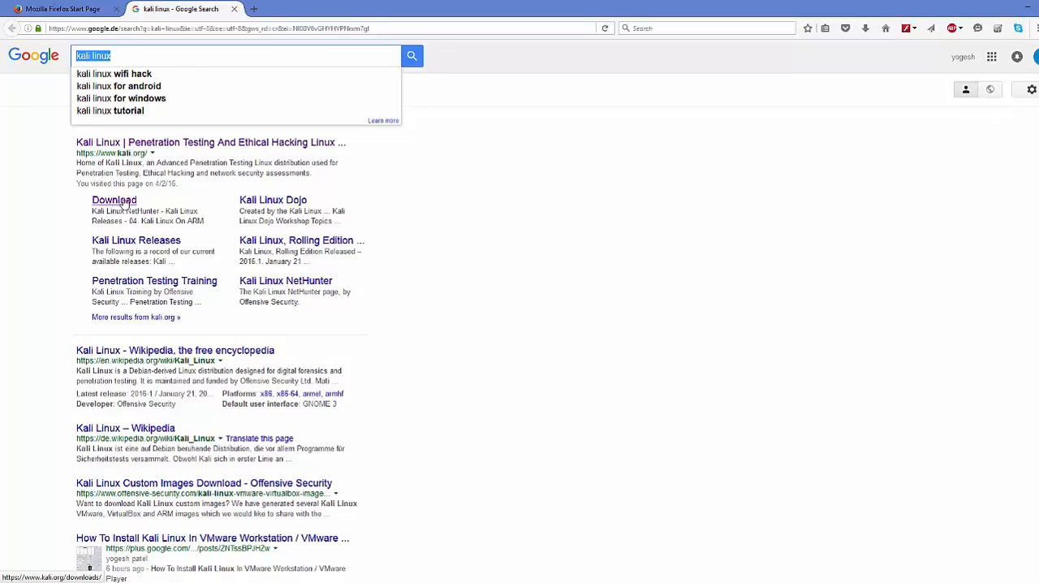
pyautogui.click(180, 149)
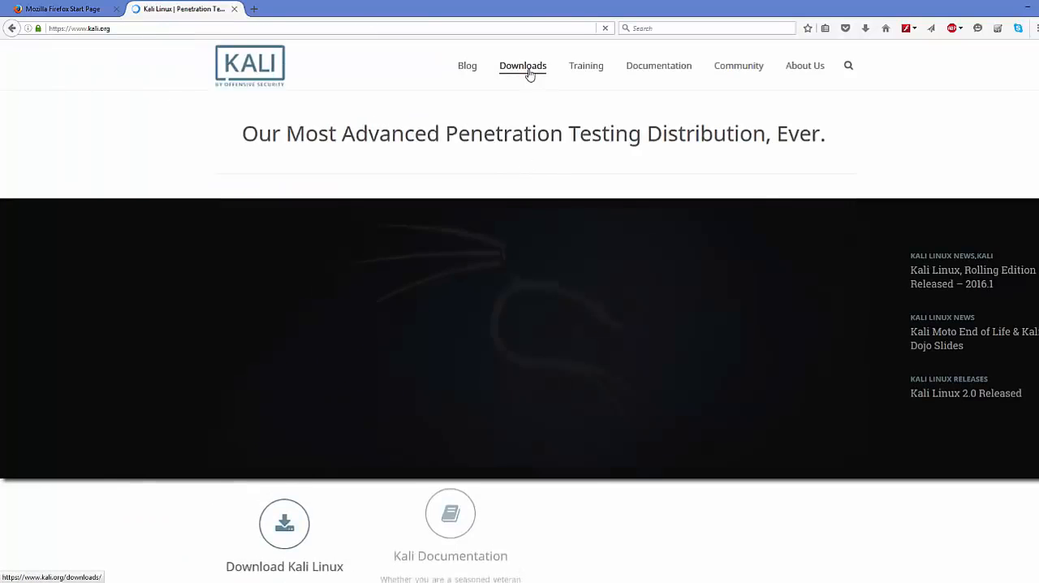
pyautogui.moveTo(520, 72)
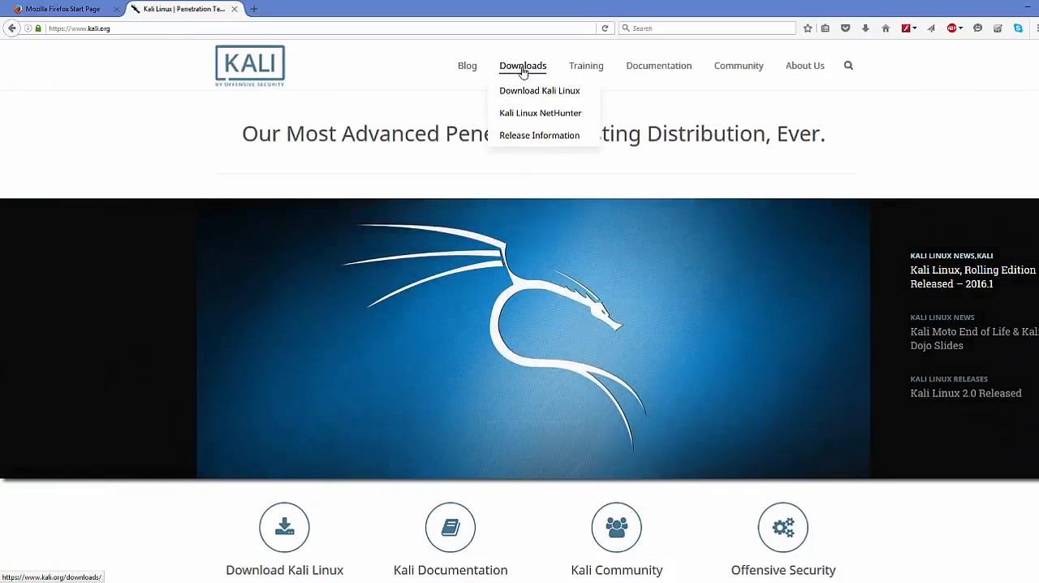
pyautogui.click(523, 70)
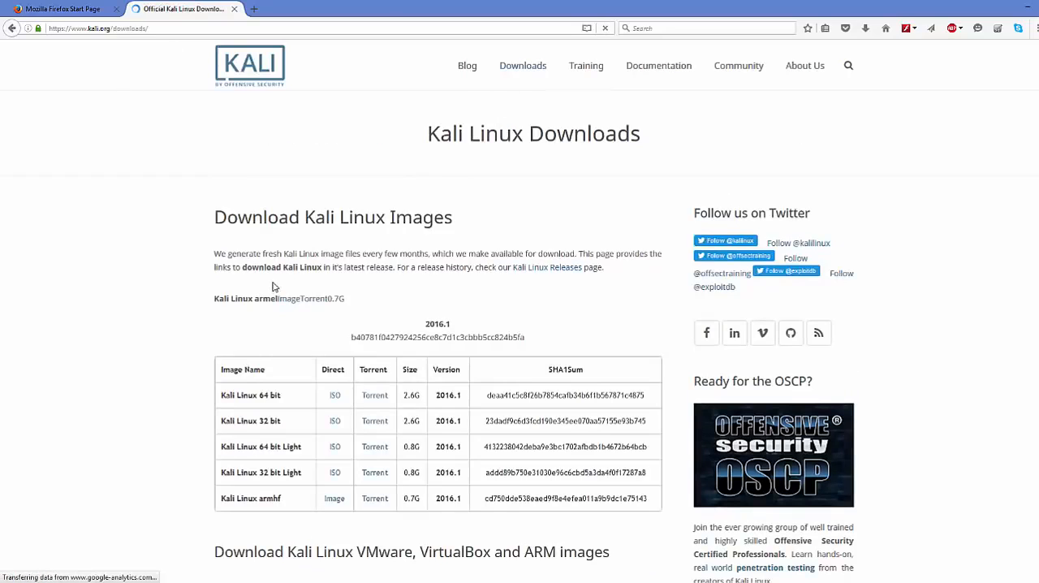
pyautogui.scroll(-3, 286, 239)
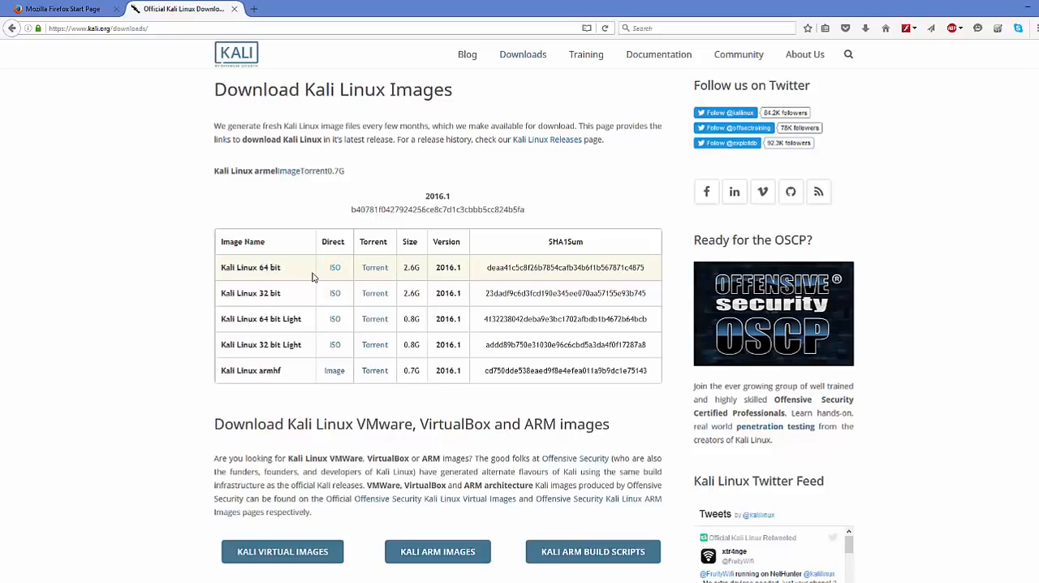
# - Check the kali-linux-2016.1-amd64.iso file in the kali folder and switch to Oracle VM VirtualBox Manager
pyautogui.click(109, 581)
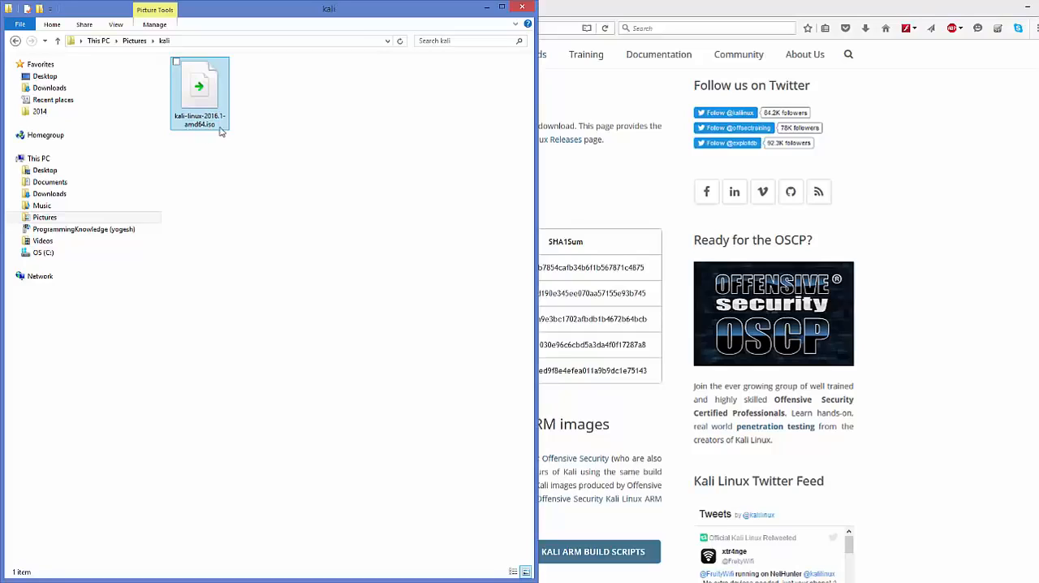
pyautogui.click(922, 142)
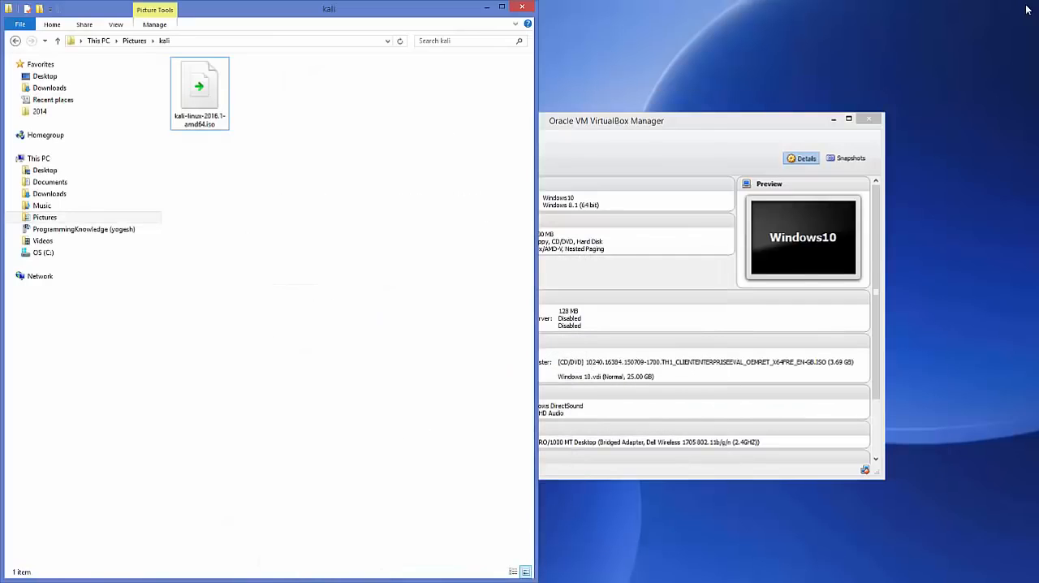
pyautogui.click(487, 8)
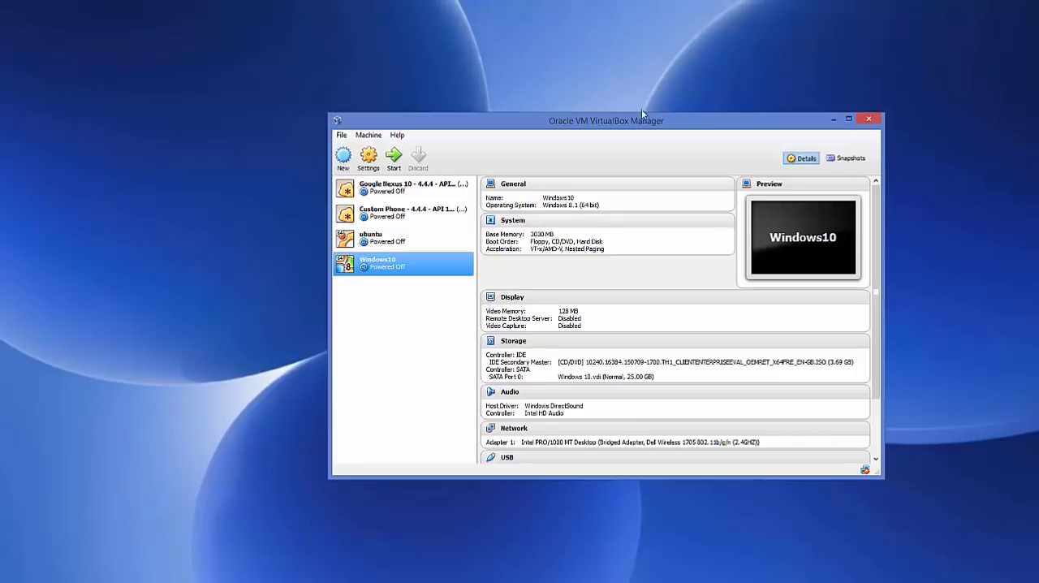
pyautogui.moveTo(626, 124); pyautogui.dragTo(613, 121)
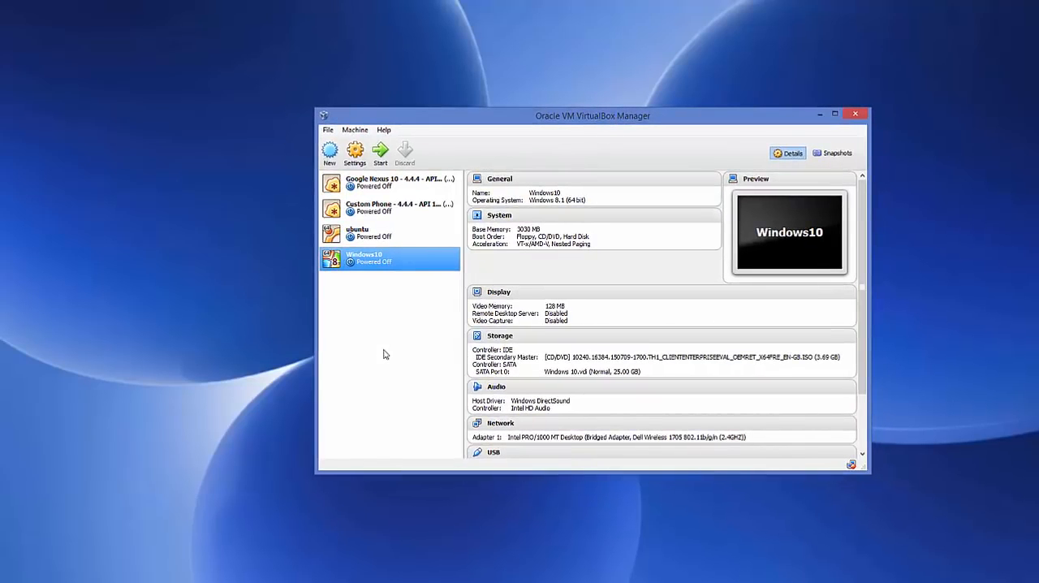
# - Start a new virtual machine named kali with type Linux and version Debian (64 bit)
pyautogui.click(329, 155)
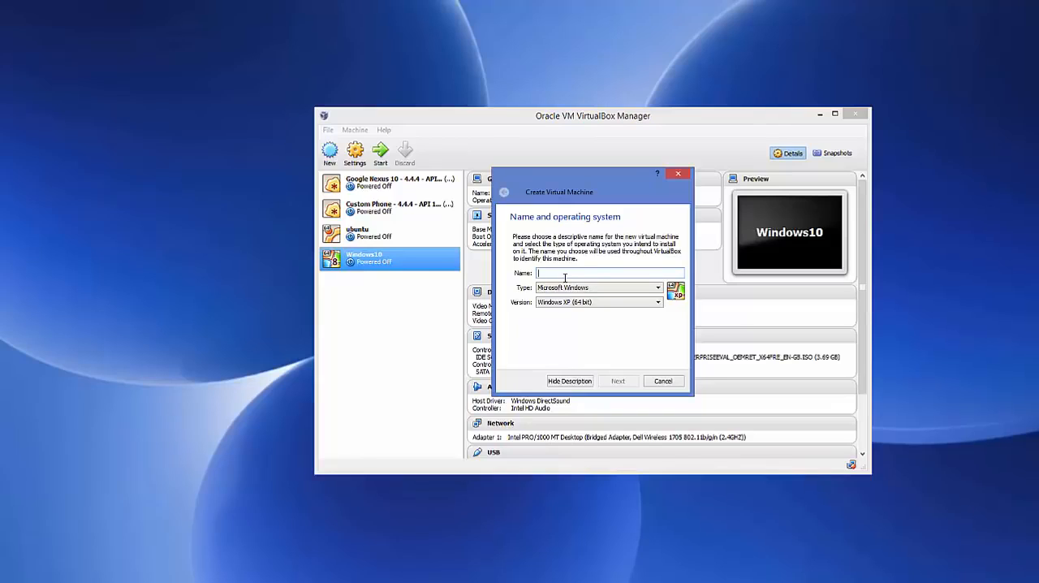
pyautogui.write('kali')
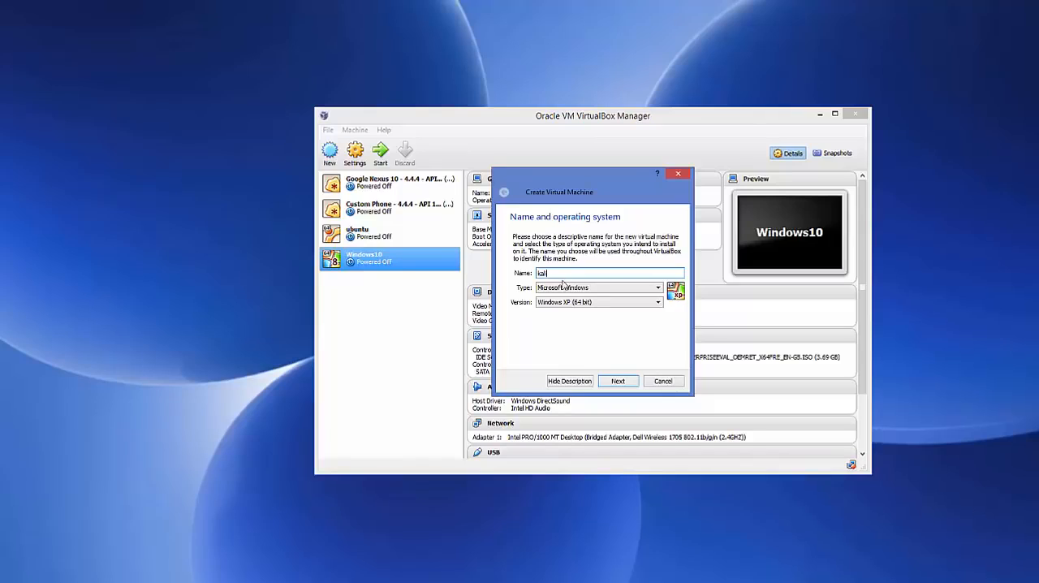
pyautogui.click(559, 290)
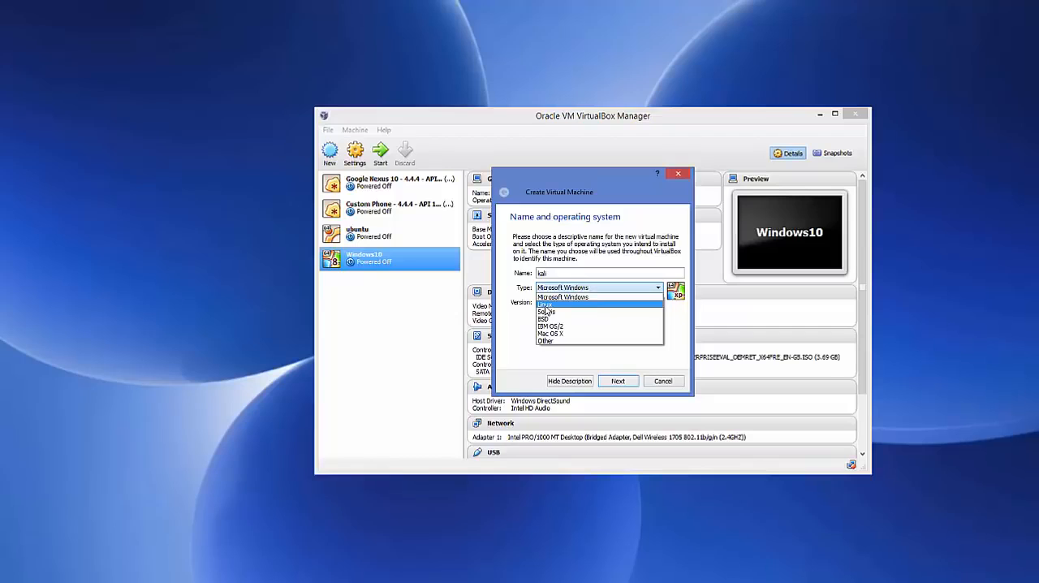
pyautogui.click(544, 305)
pyautogui.click(596, 303)
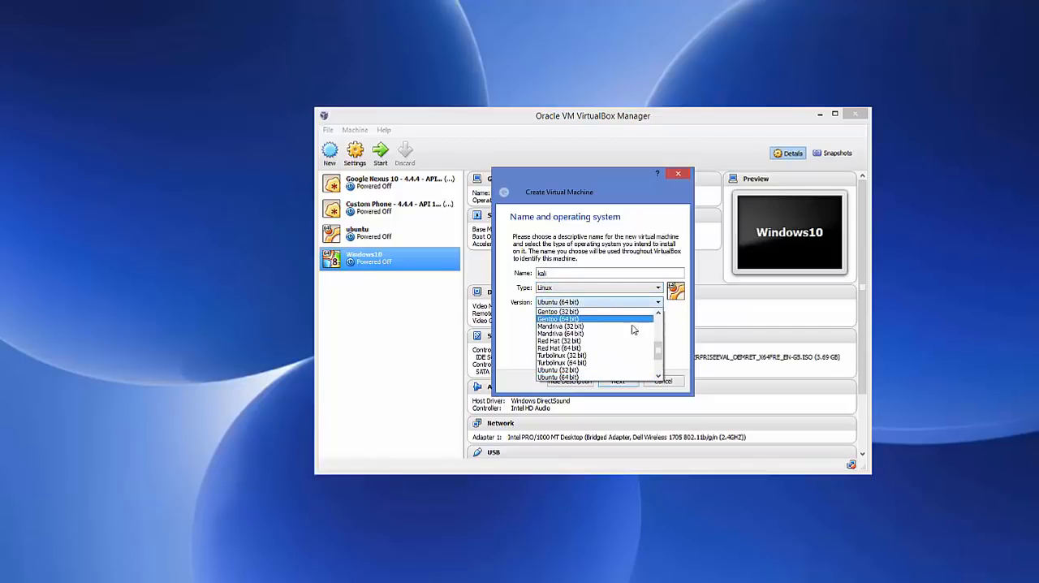
pyautogui.moveTo(659, 353)
pyautogui.mouseDown()
pyautogui.moveTo(665, 326)
pyautogui.moveTo(659, 372)
pyautogui.moveTo(657, 331)
pyautogui.moveTo(659, 342)
pyautogui.mouseUp()
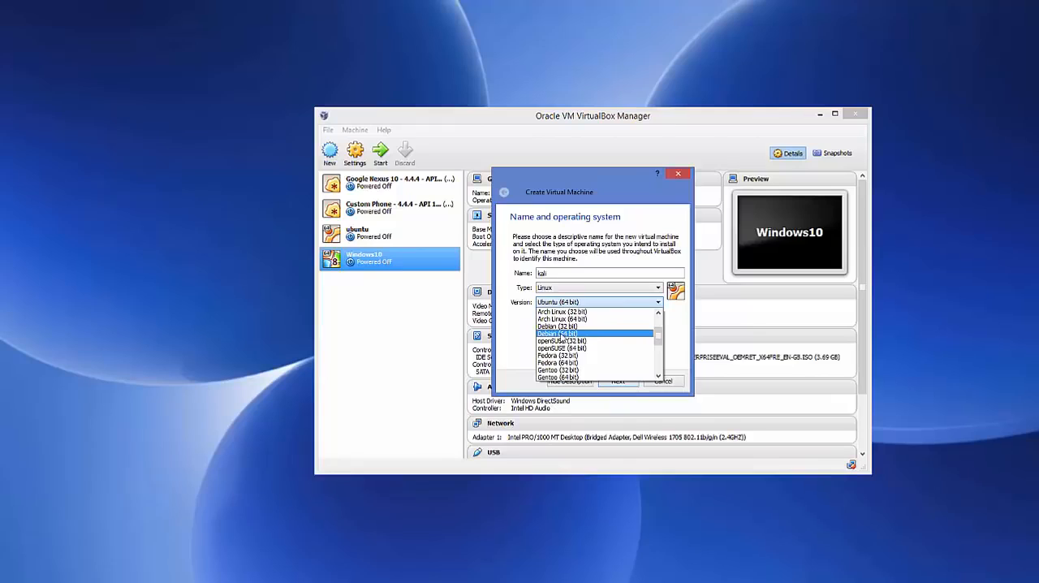
pyautogui.click(557, 333)
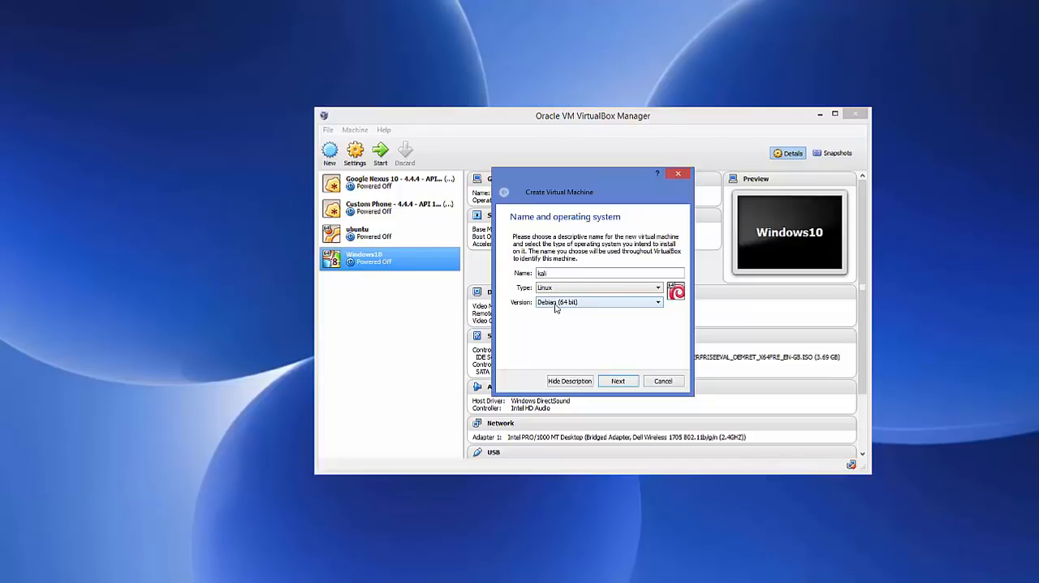
pyautogui.click(612, 381)
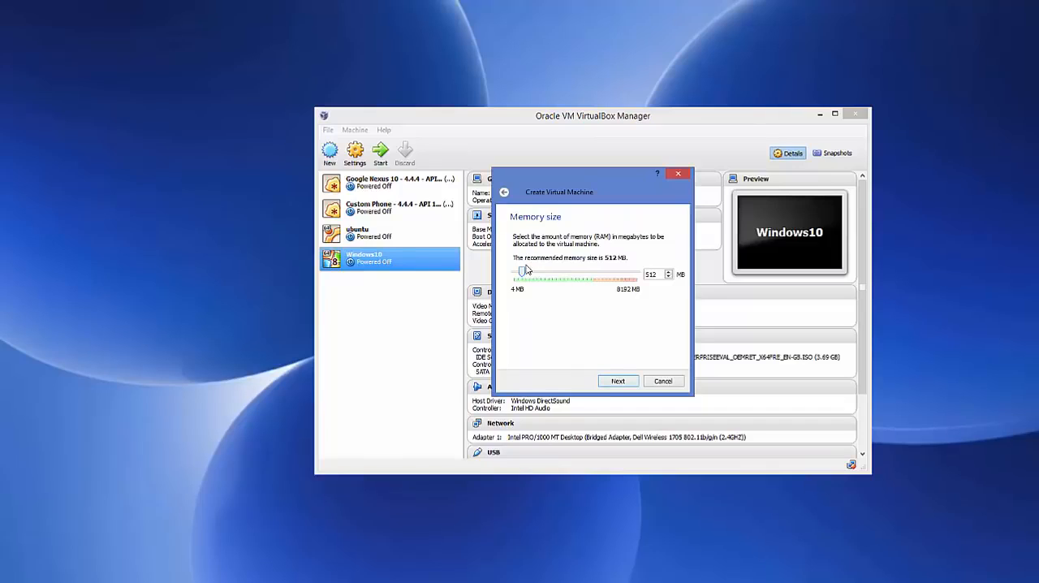
# - Set the new machine's memory to 4096 MB and choose to create a virtual hard drive now
pyautogui.moveTo(524, 276); pyautogui.dragTo(580, 275)
pyautogui.click(609, 381)
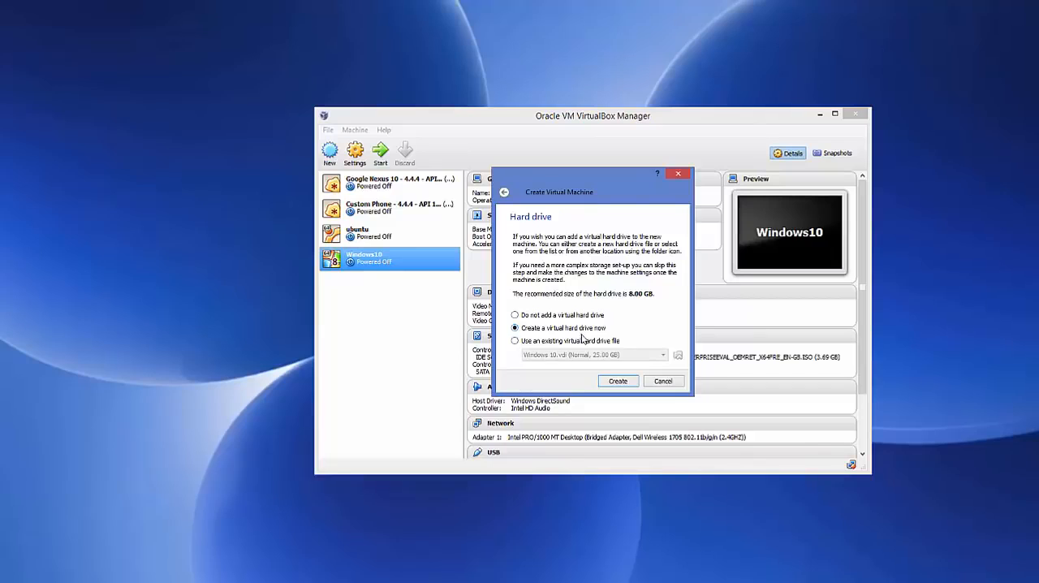
pyautogui.click(617, 381)
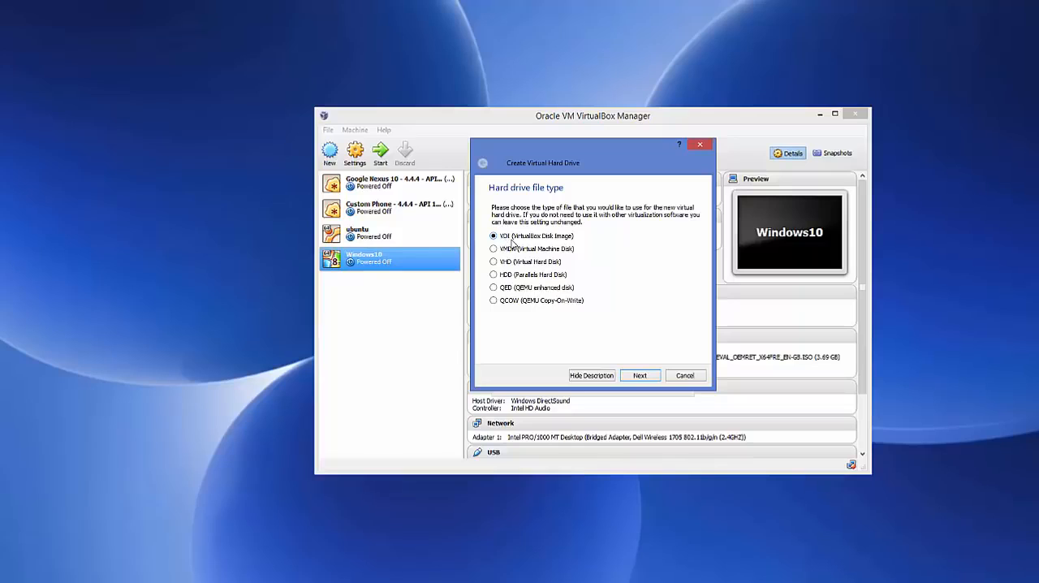
# - Create a dynamically allocated VDI hard drive named kali with a size of 20.23 GB
pyautogui.click(638, 376)
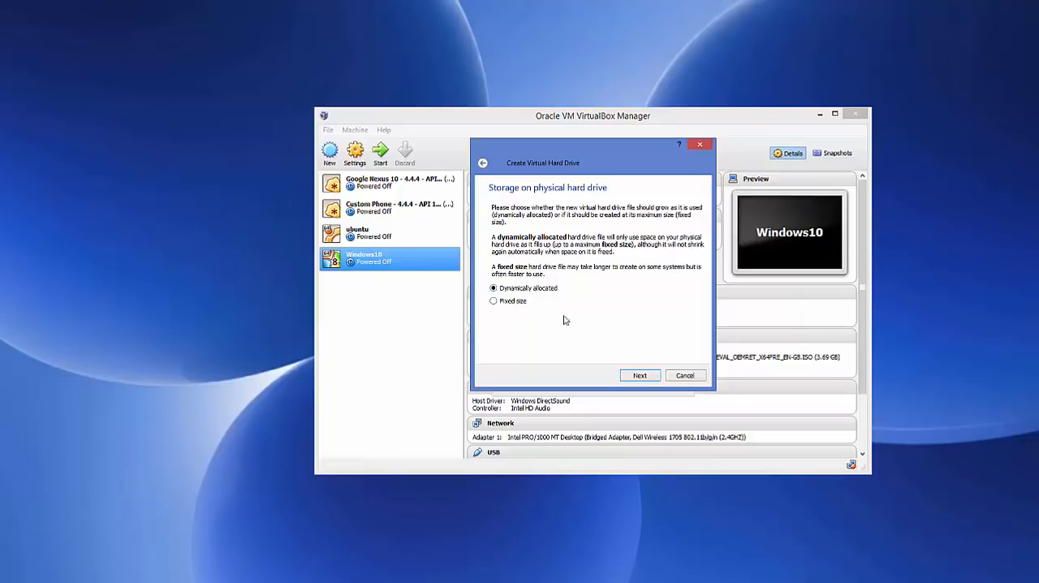
pyautogui.click(638, 375)
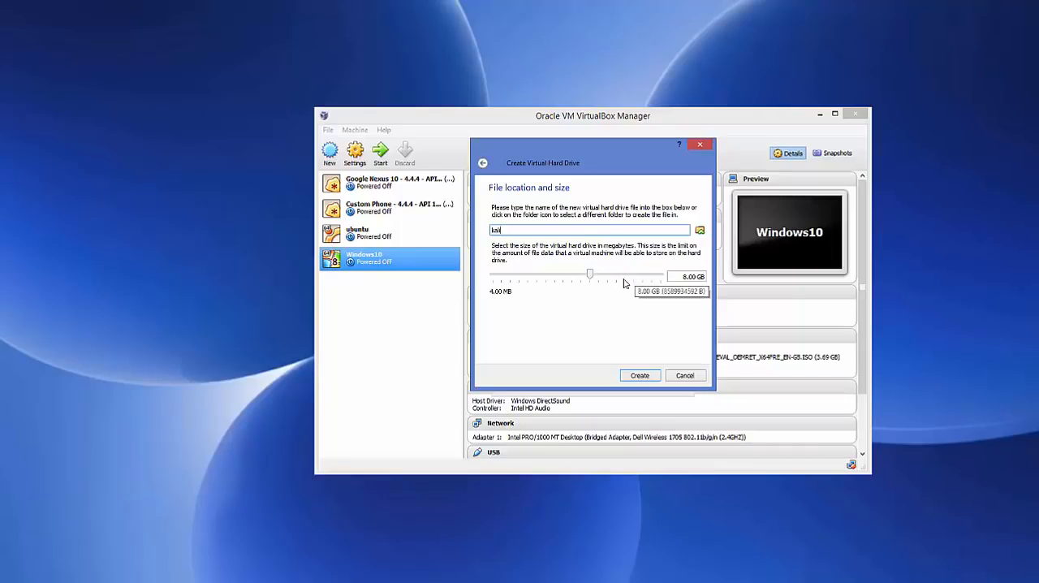
pyautogui.moveTo(593, 276); pyautogui.dragTo(604, 276)
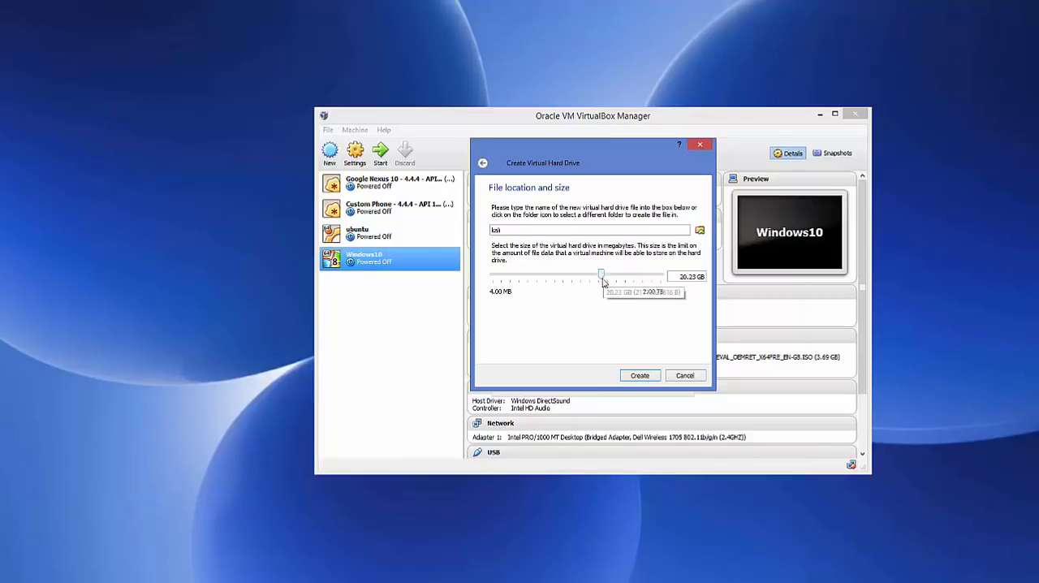
pyautogui.click(641, 375)
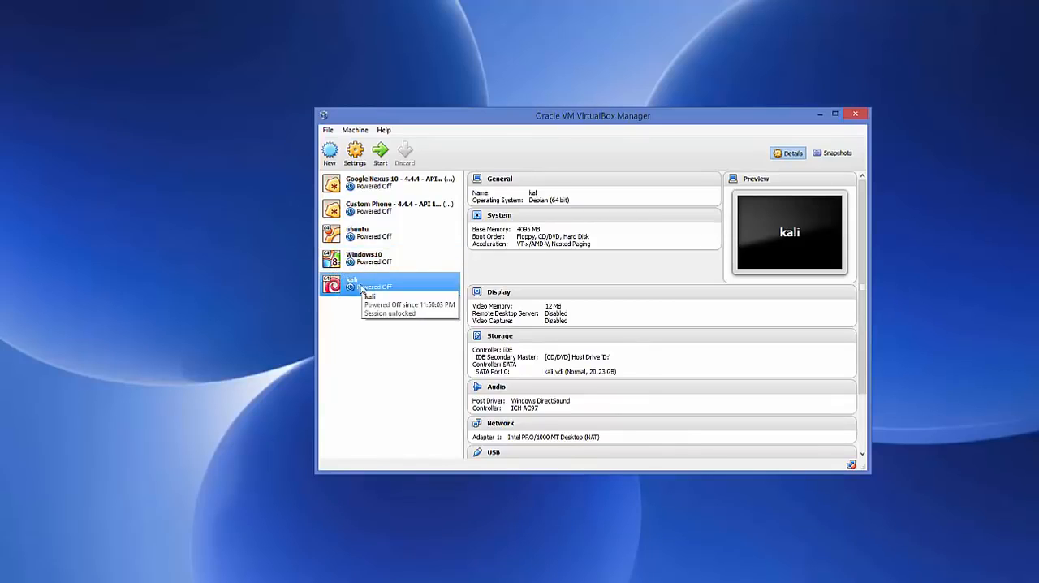
# - In the kali machine's system settings, set the number of processors to 4
pyautogui.click(356, 152)
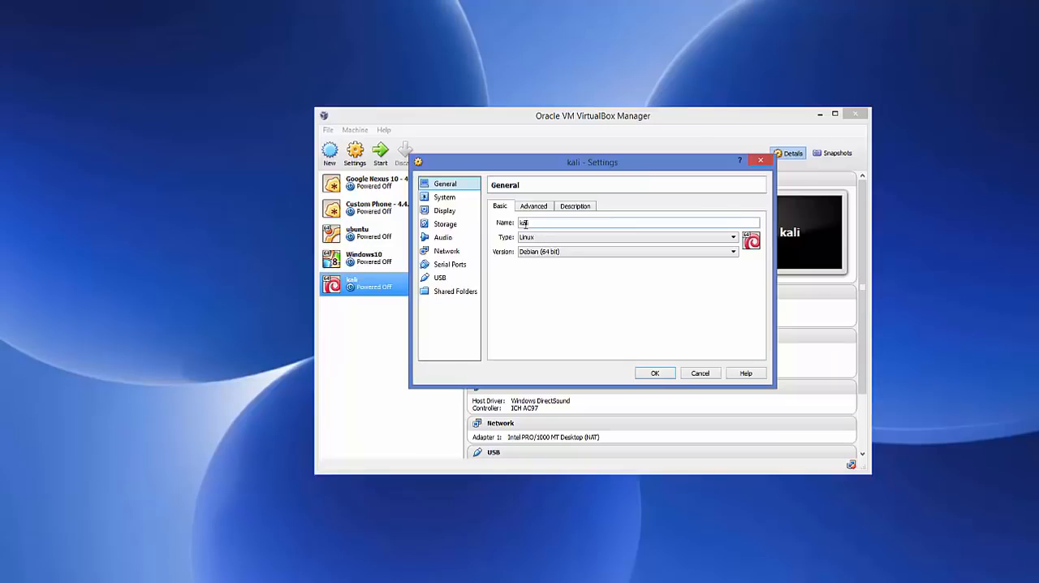
pyautogui.click(446, 199)
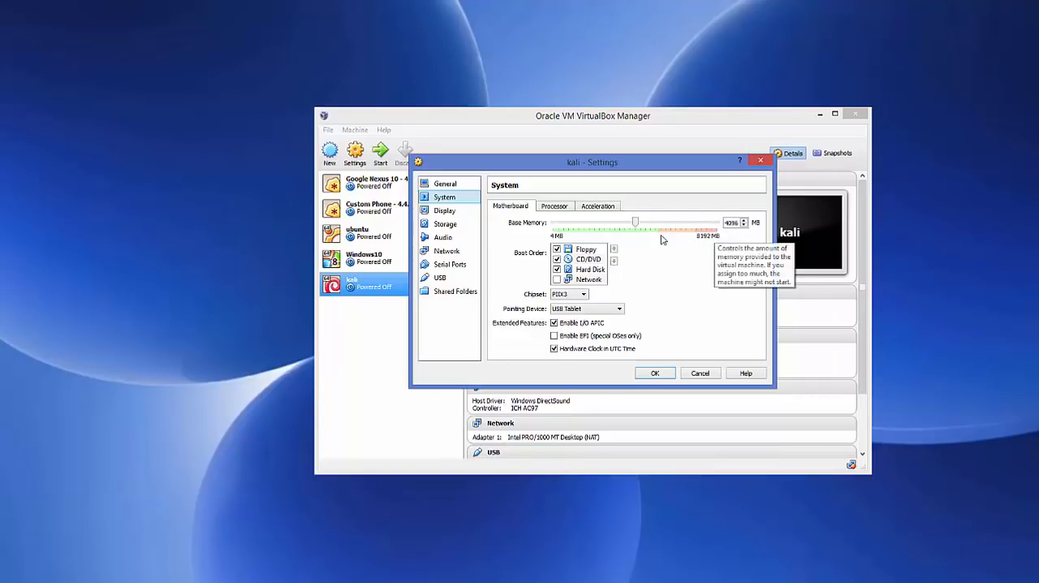
pyautogui.click(556, 207)
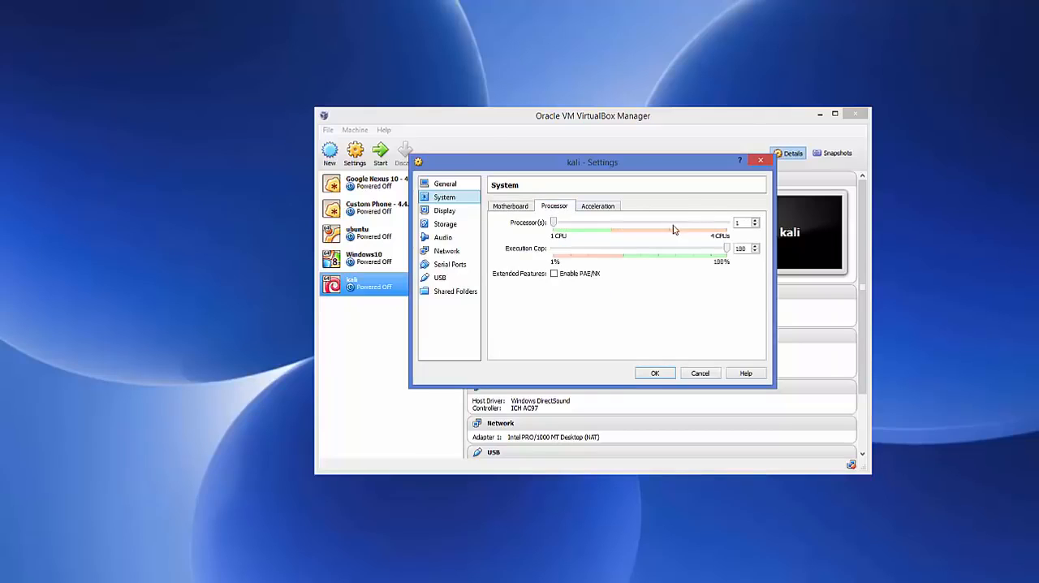
pyautogui.click(756, 221)
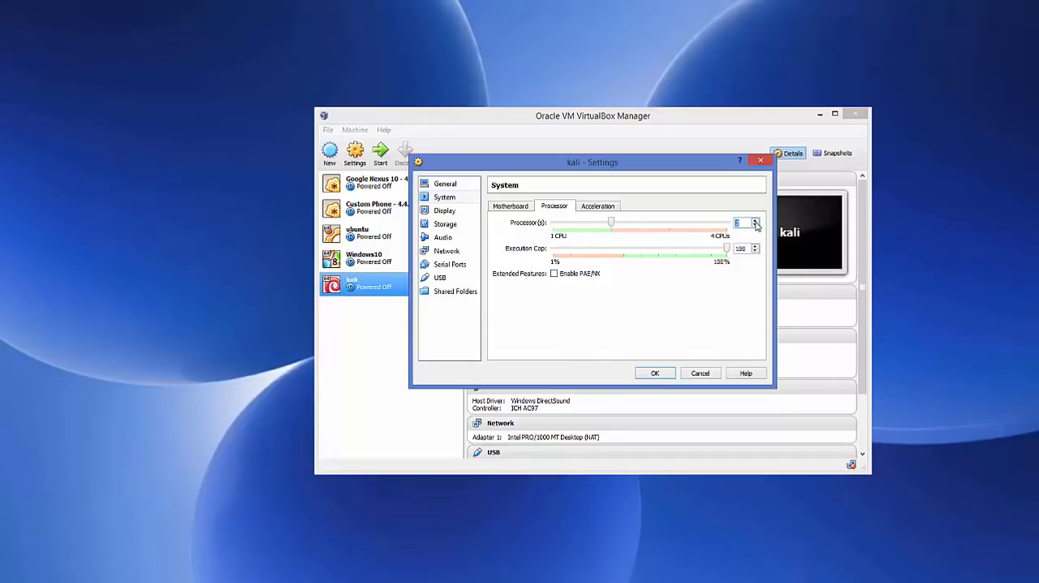
pyautogui.click(755, 221)
pyautogui.click(756, 220)
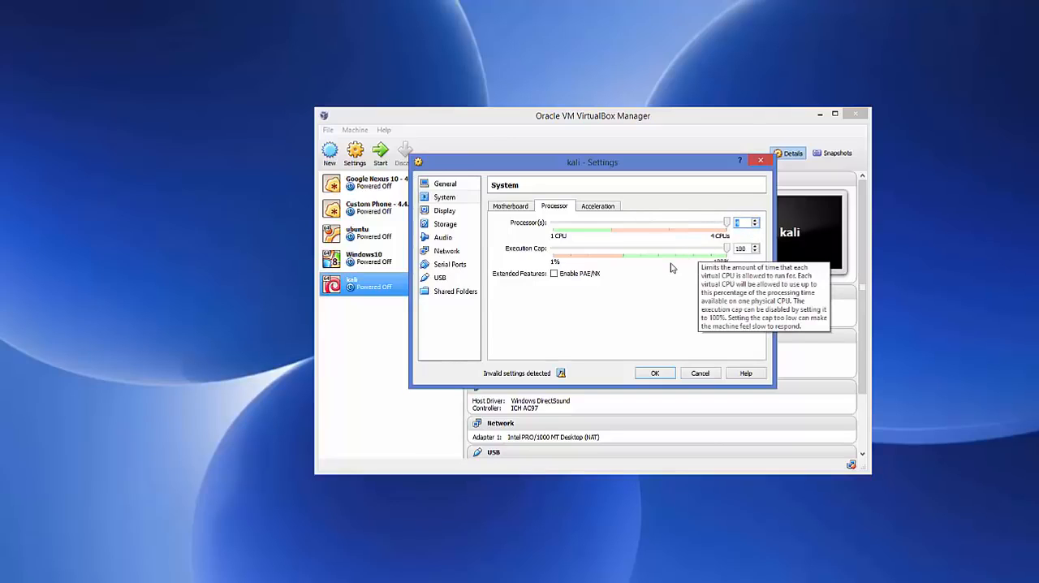
# - In the kali machine's storage settings, open the virtual disk file chooser for the IDE controller's CD/DVD drive
pyautogui.click(443, 229)
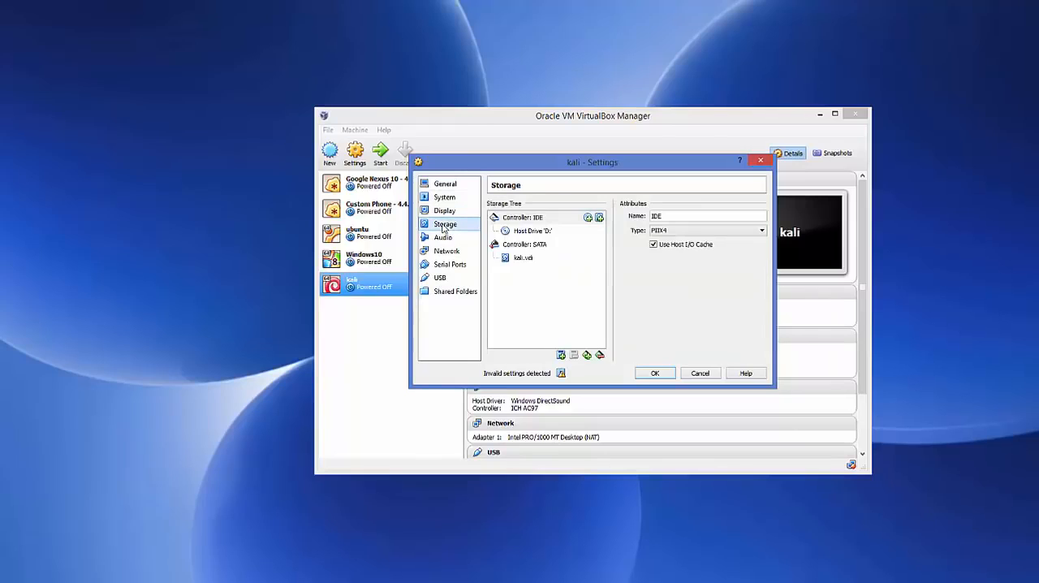
pyautogui.click(520, 219)
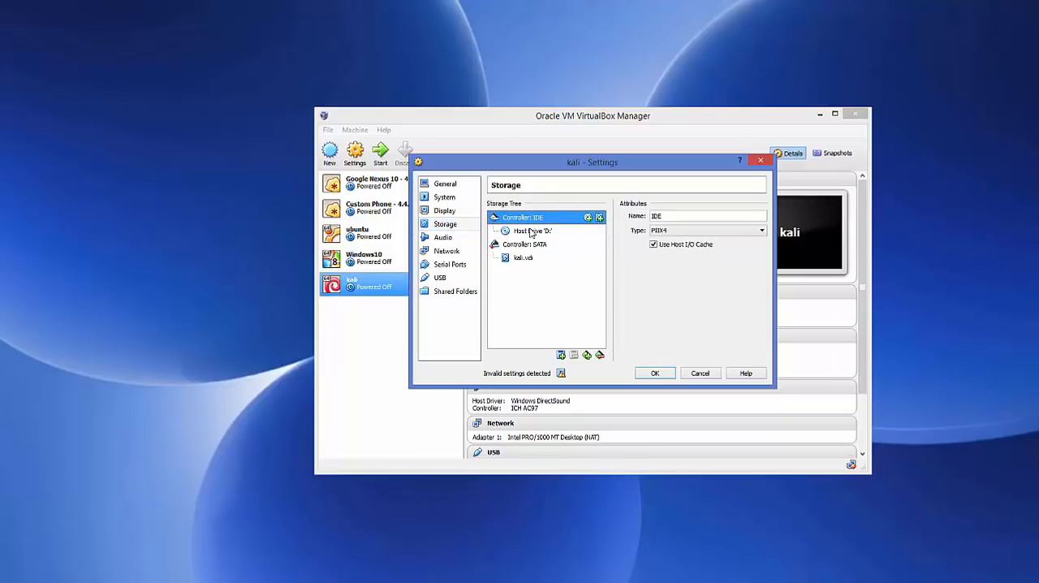
pyautogui.click(529, 234)
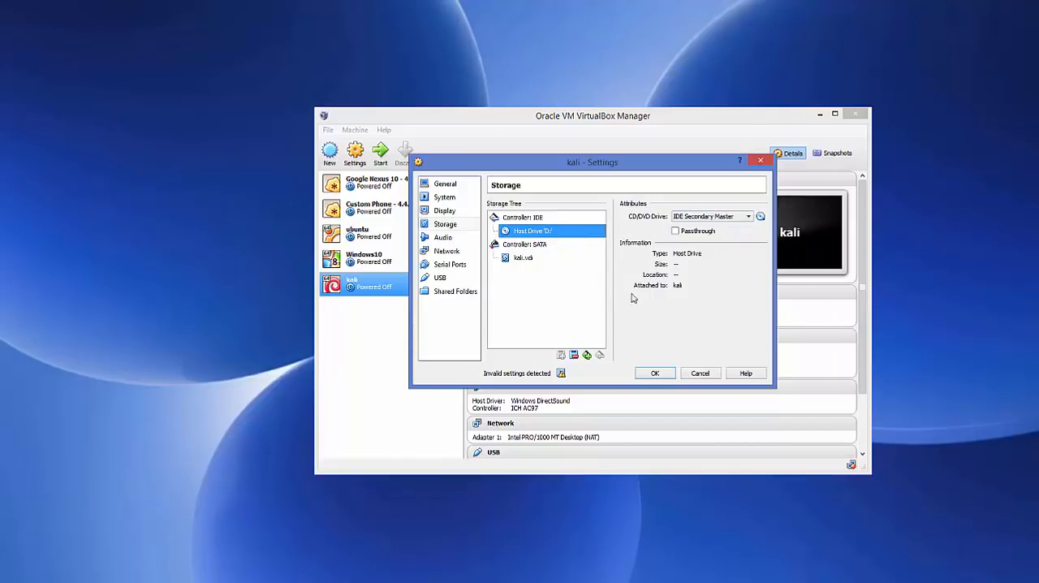
pyautogui.click(761, 219)
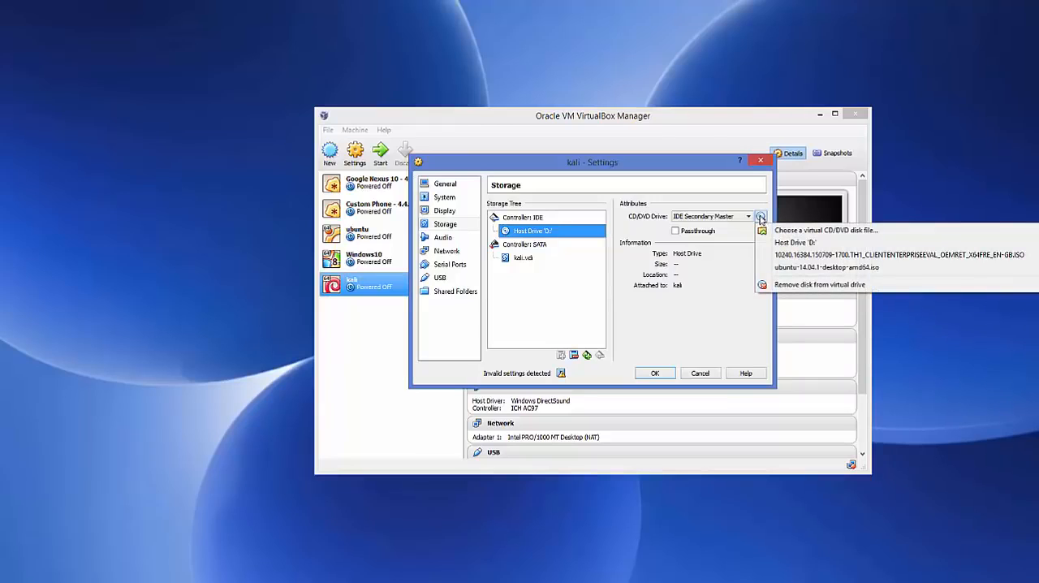
pyautogui.click(800, 232)
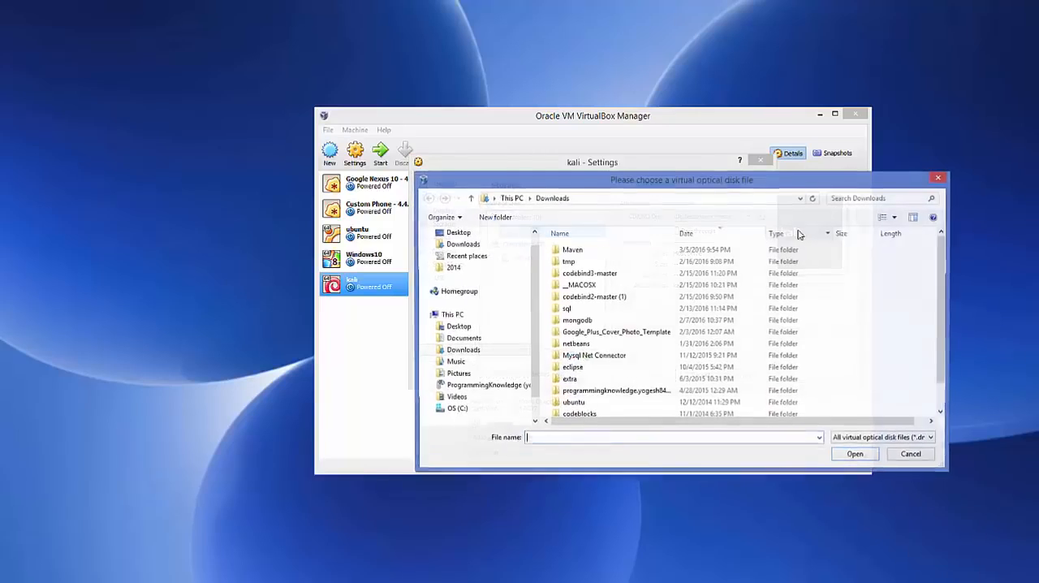
# - Copy the path of the Pictures\kali folder from File Explorer and open that folder in the optical disk file chooser
pyautogui.click(139, 581)
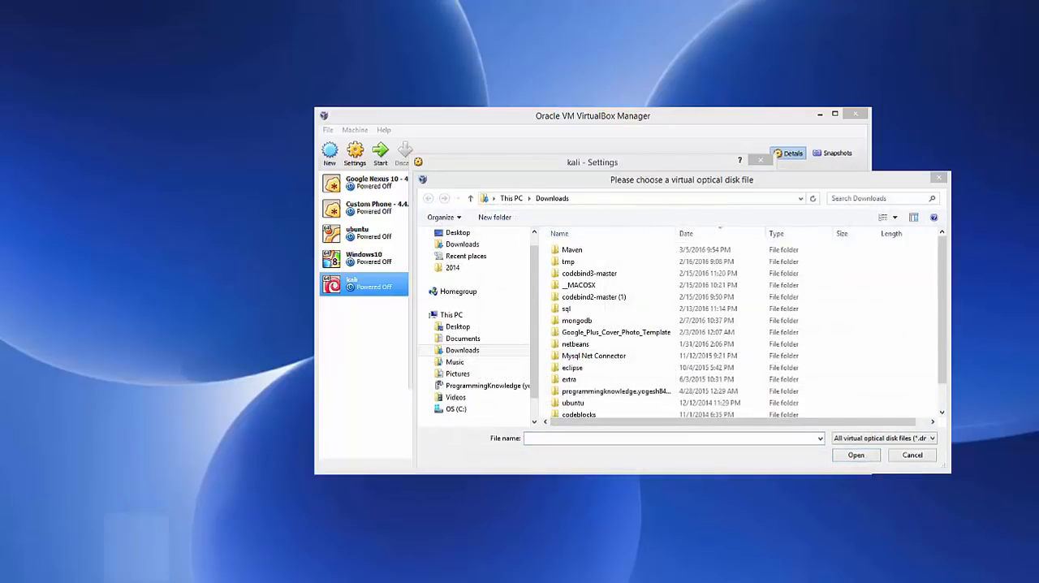
pyautogui.click(339, 41)
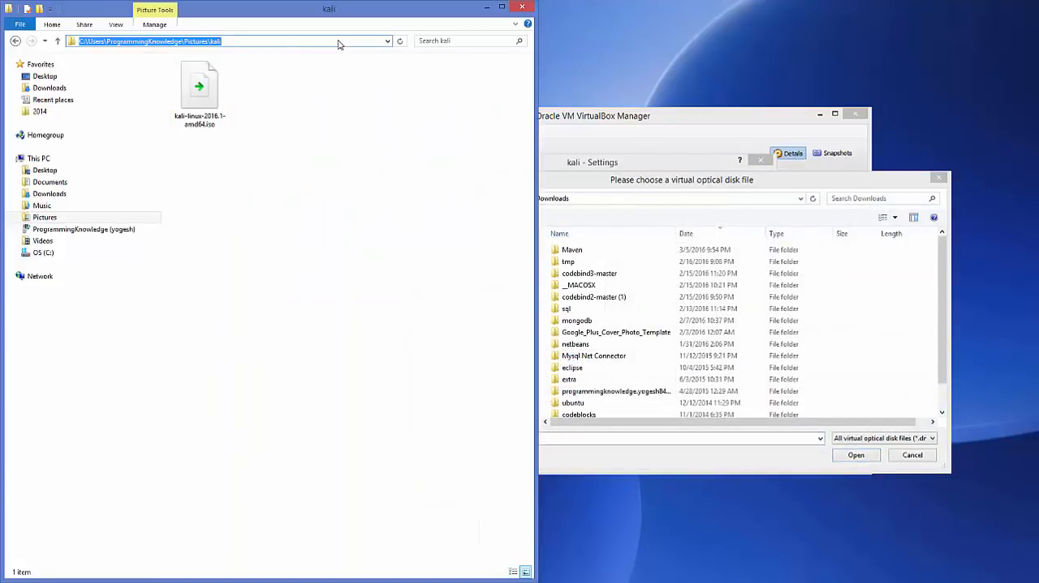
pyautogui.hotkey('ctrl', 'c')
pyautogui.click(729, 204)
pyautogui.hotkey('ctrl', 'v')
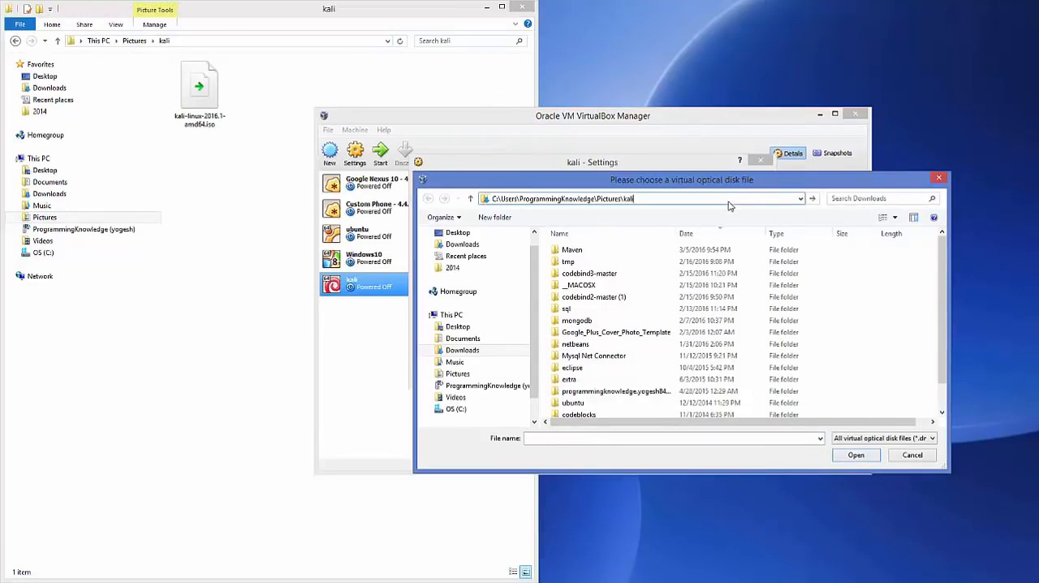
pyautogui.press('Return')
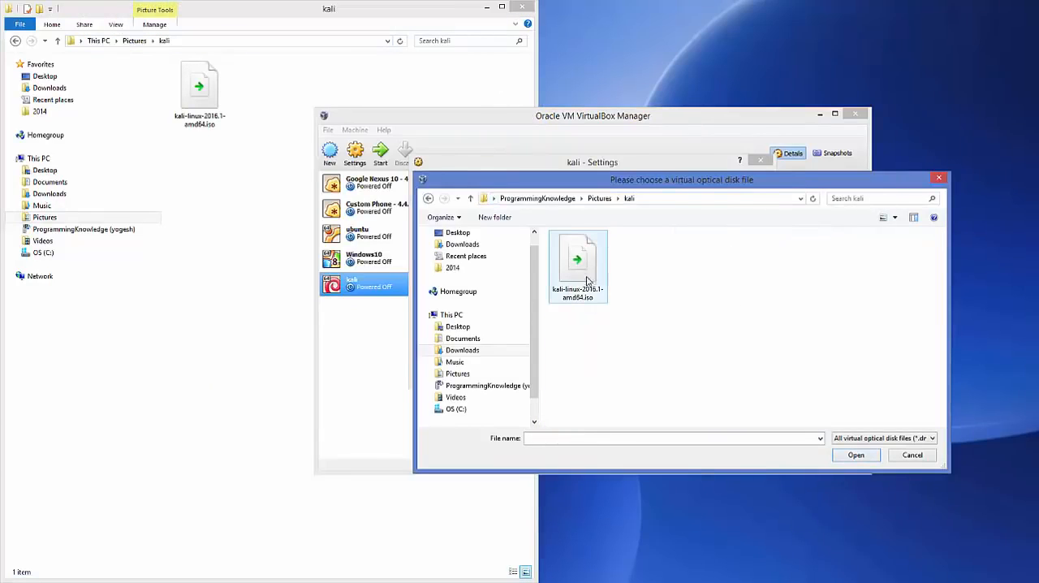
# - Attach kali-linux-2016.1-amd64.iso to the IDE controller's CD/DVD drive and save the kali machine's settings
pyautogui.click(586, 276)
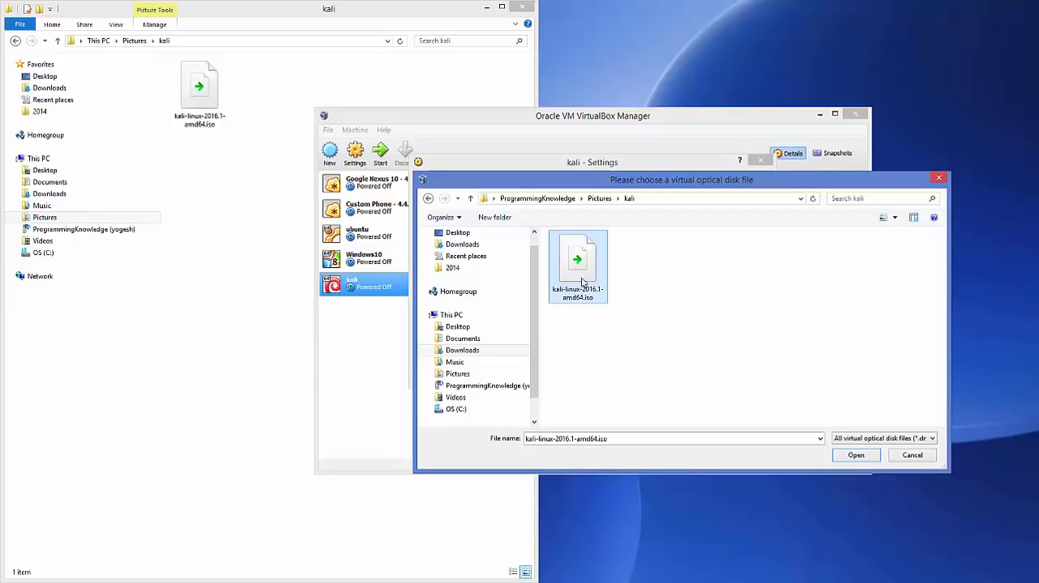
pyautogui.click(855, 455)
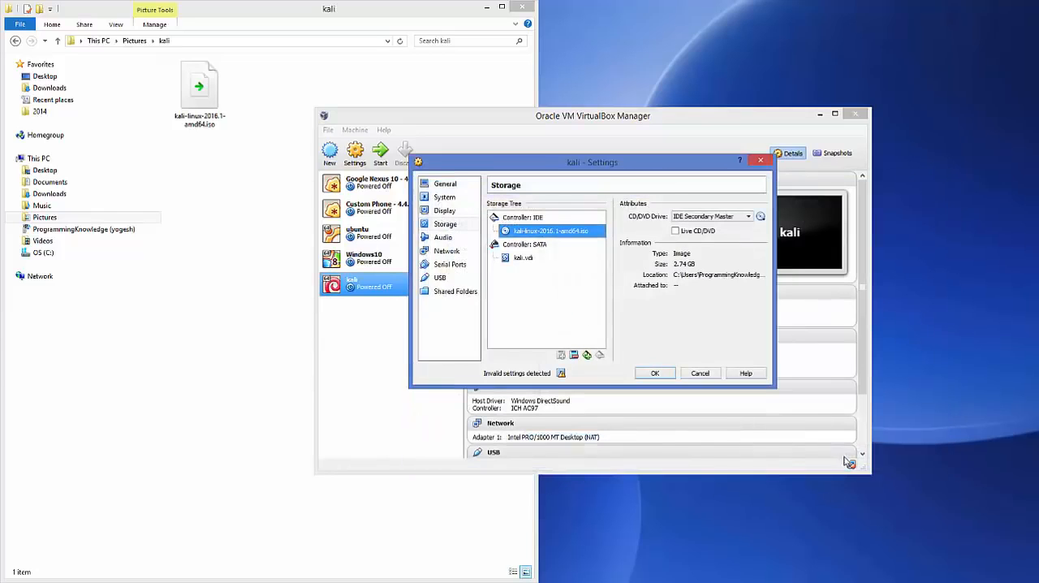
pyautogui.click(487, 8)
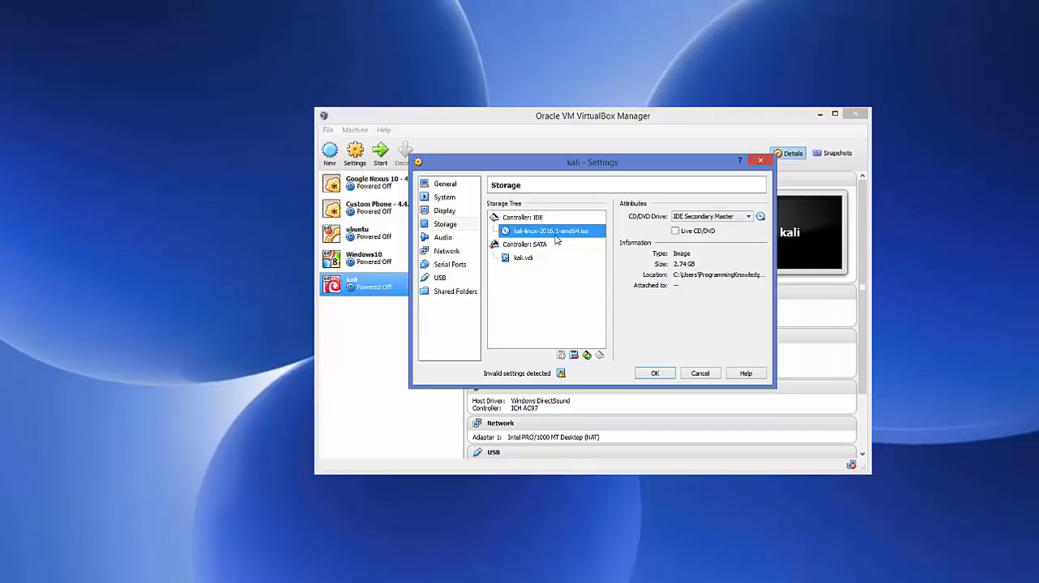
pyautogui.click(655, 373)
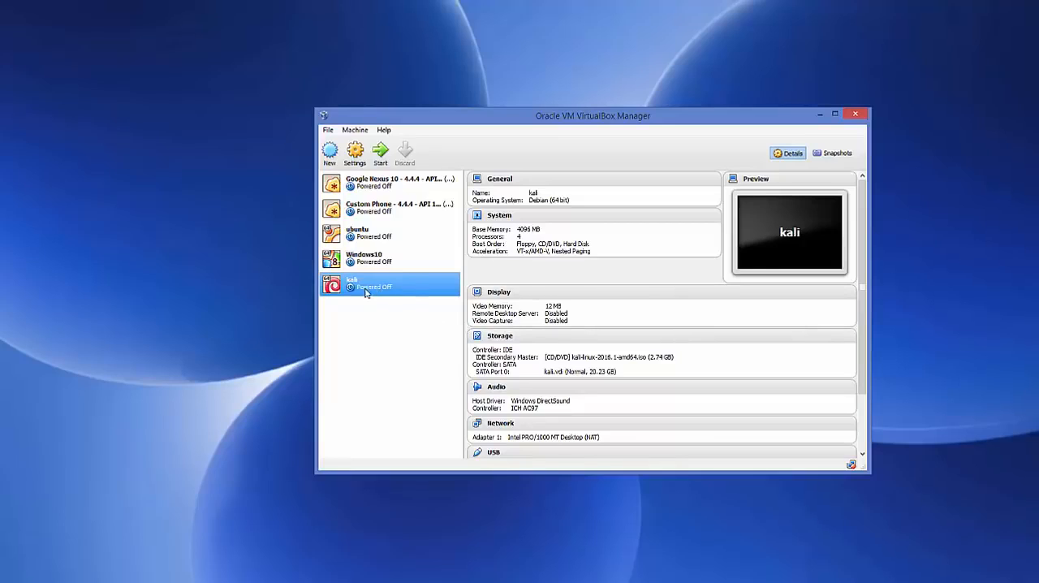
# - Start the kali virtual machine and launch Graphical install from the Kali boot menu
pyautogui.click(381, 153)
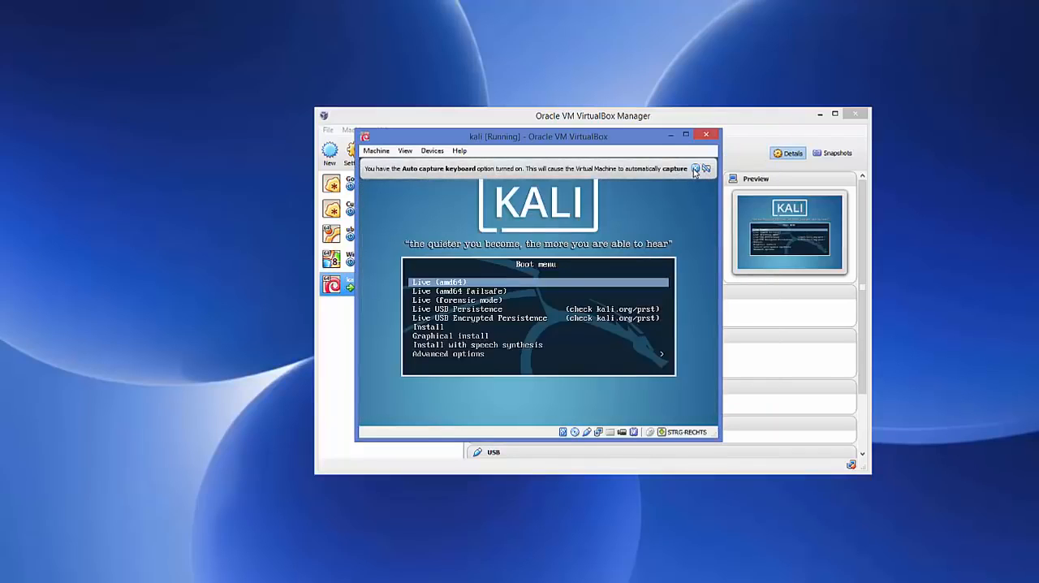
pyautogui.click(696, 168)
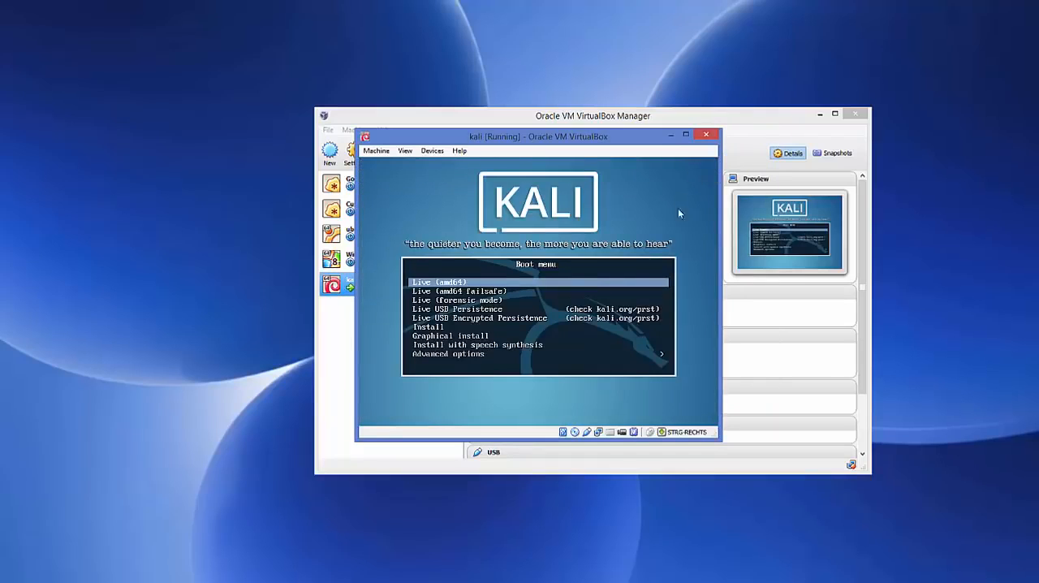
pyautogui.click(452, 323)
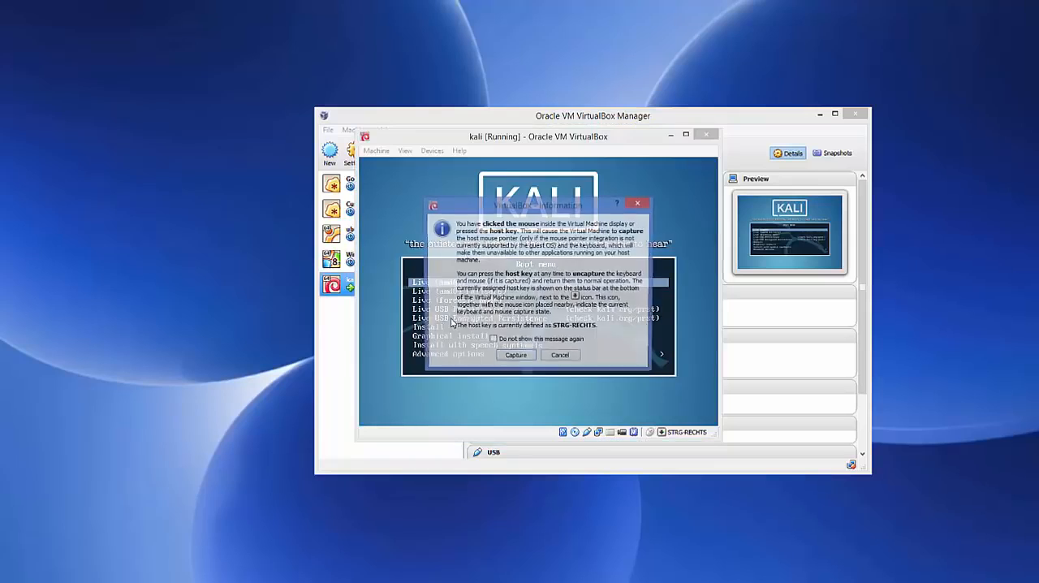
pyautogui.click(559, 358)
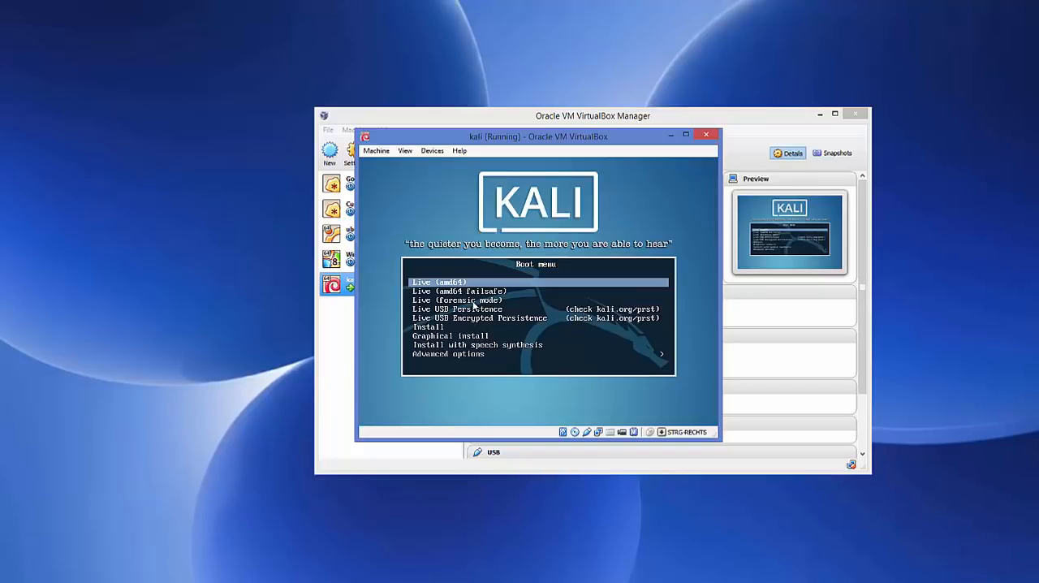
pyautogui.press('Down')
pyautogui.press('Down')
pyautogui.press('Down')
pyautogui.press('Down')
pyautogui.press('Down')
pyautogui.press('Down')
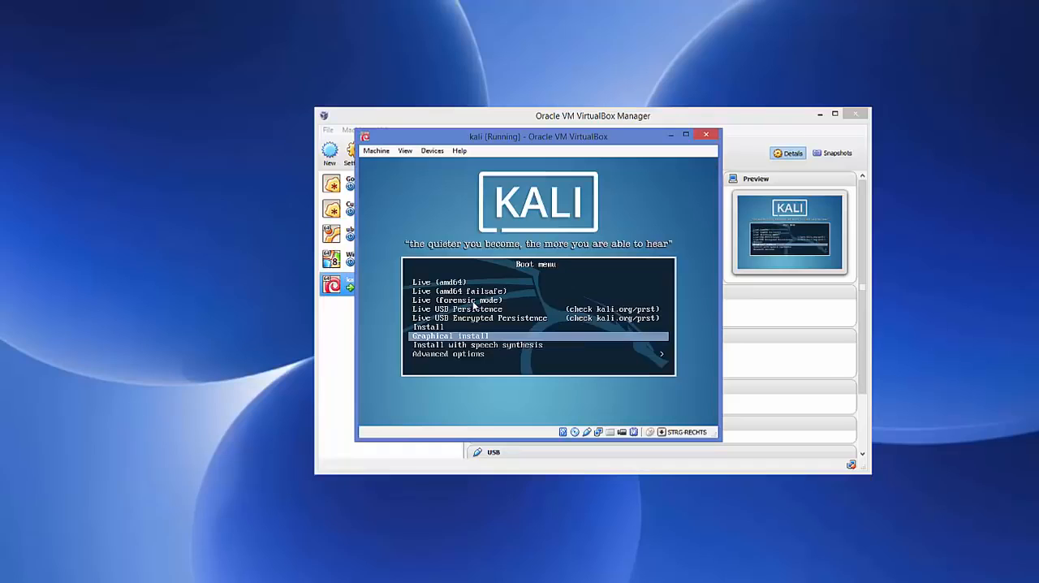
pyautogui.press('Return')
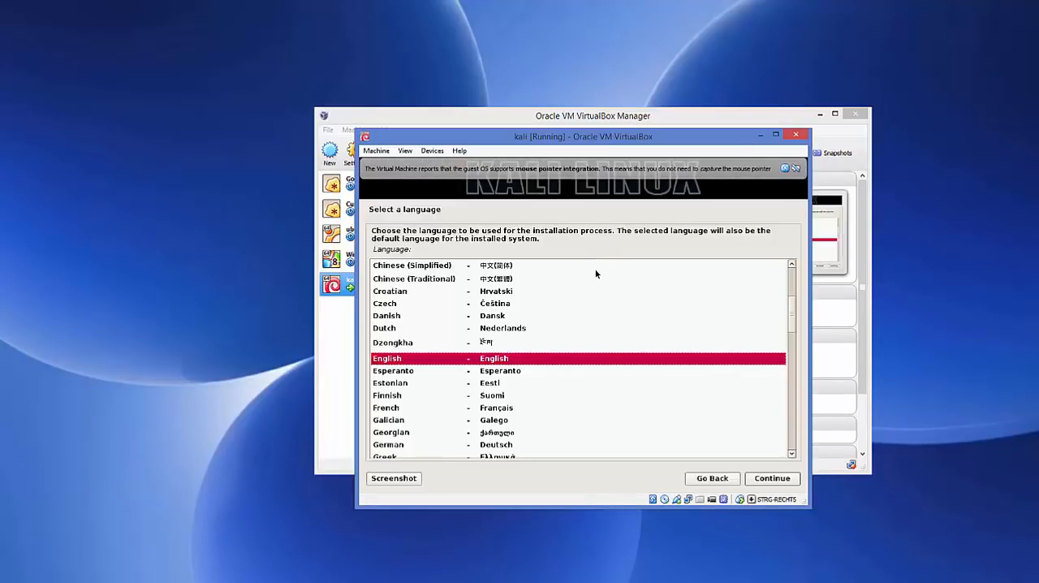
# - Set the installer's language to English and the location to United Kingdom
pyautogui.click(784, 169)
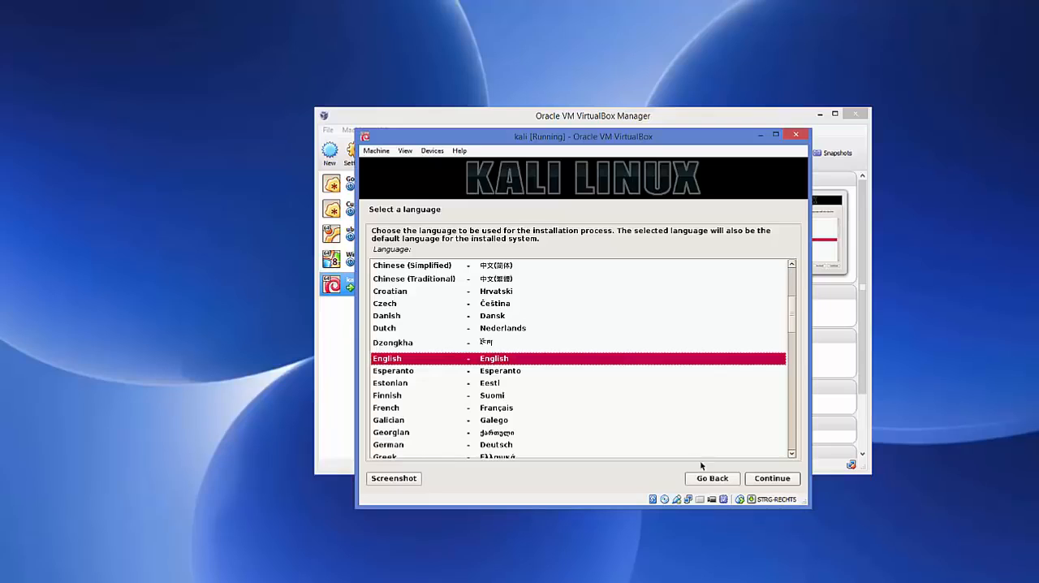
pyautogui.click(769, 480)
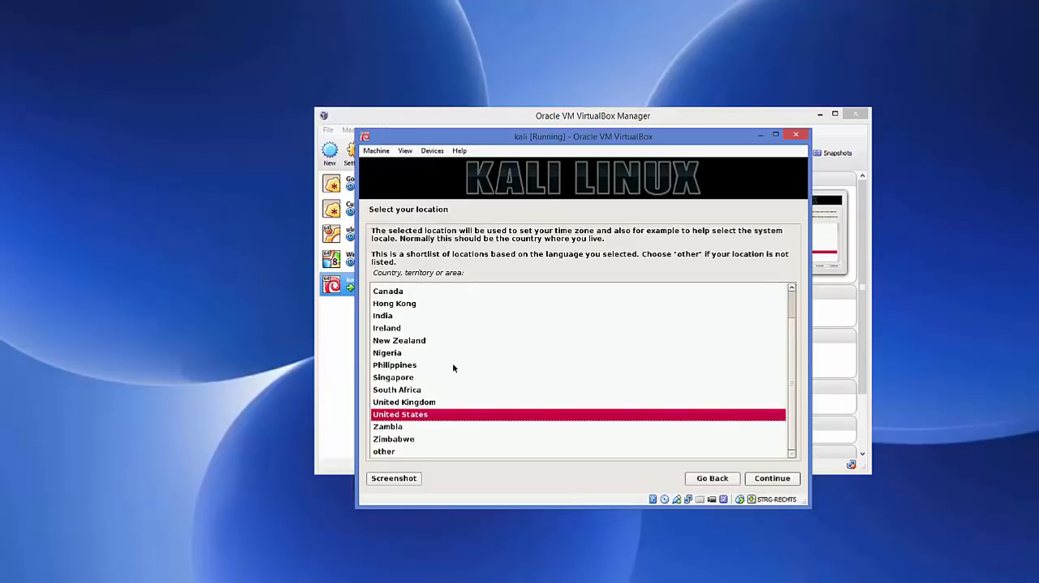
pyautogui.click(413, 403)
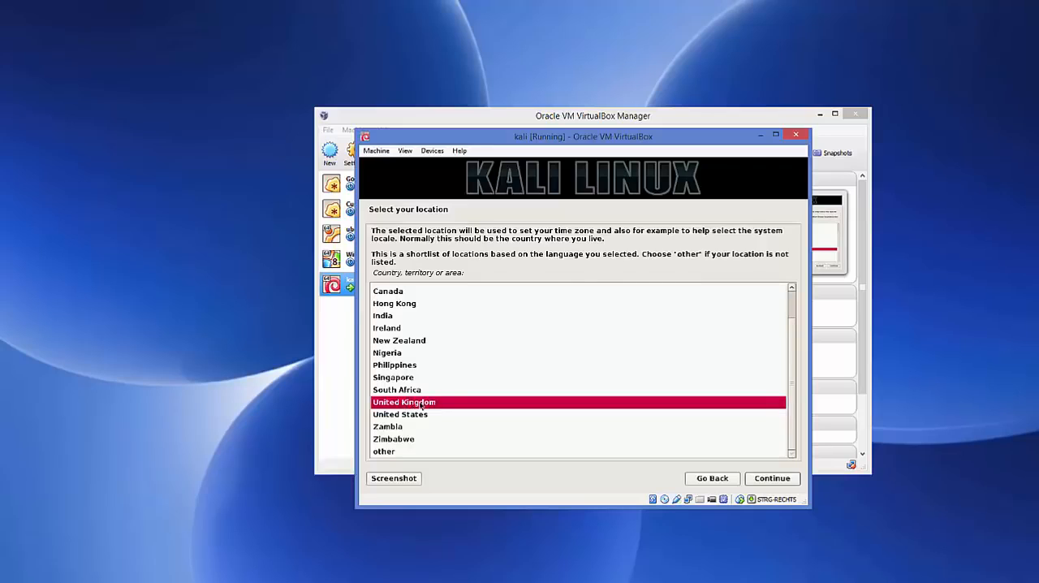
pyautogui.click(760, 480)
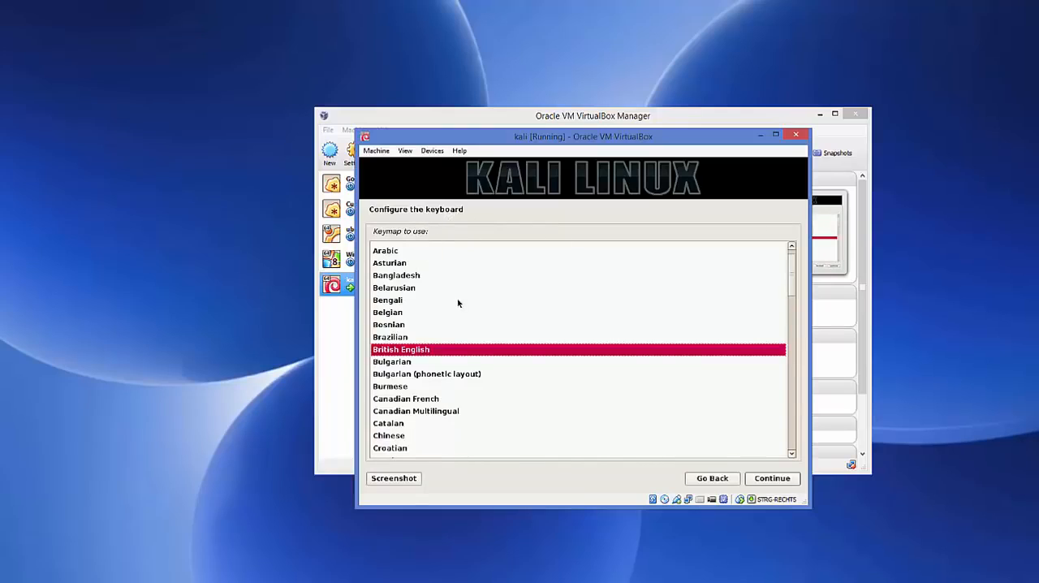
# - Set the keyboard keymap to German and continue to the network configuration
pyautogui.scroll(-5, 458, 303)
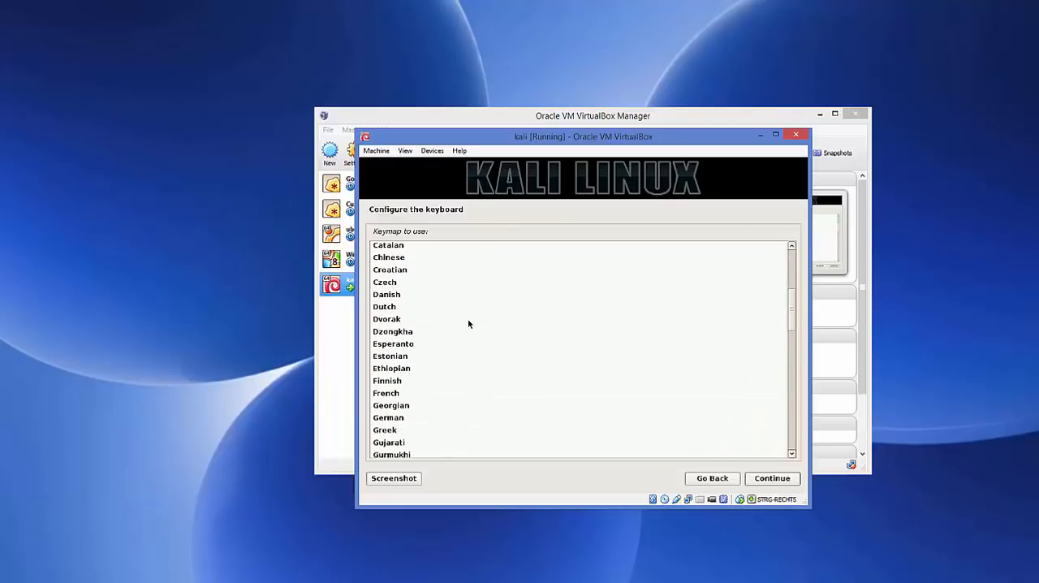
pyautogui.click(392, 419)
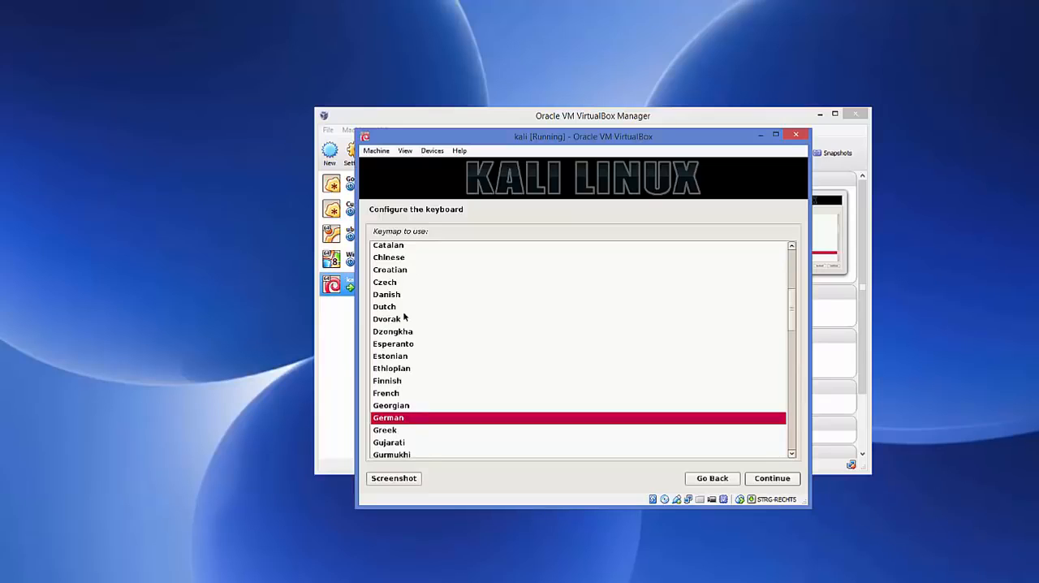
pyautogui.click(768, 478)
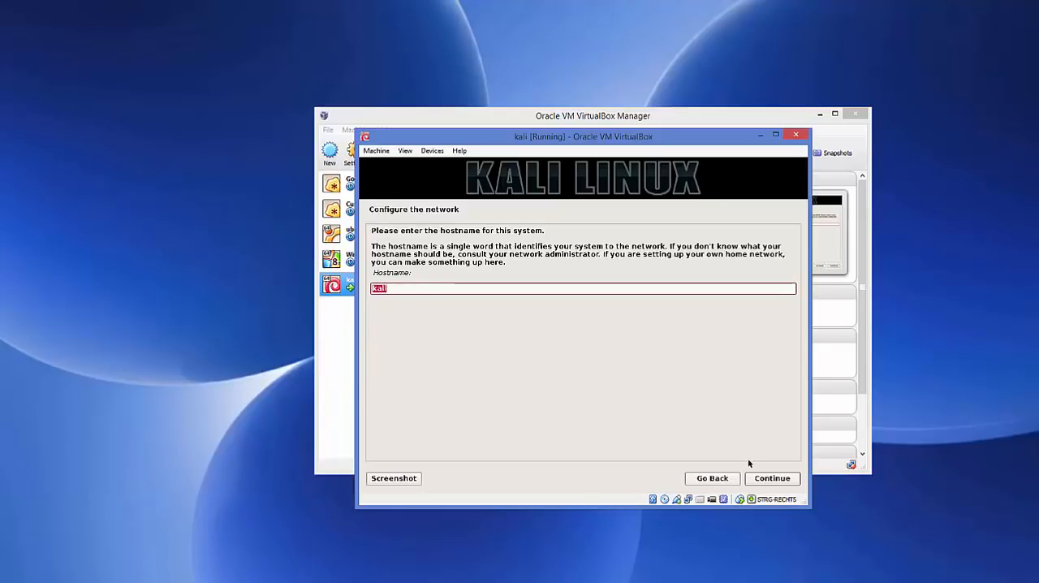
# - Configure the network with the hostname kali and a blank domain name
pyautogui.click(758, 480)
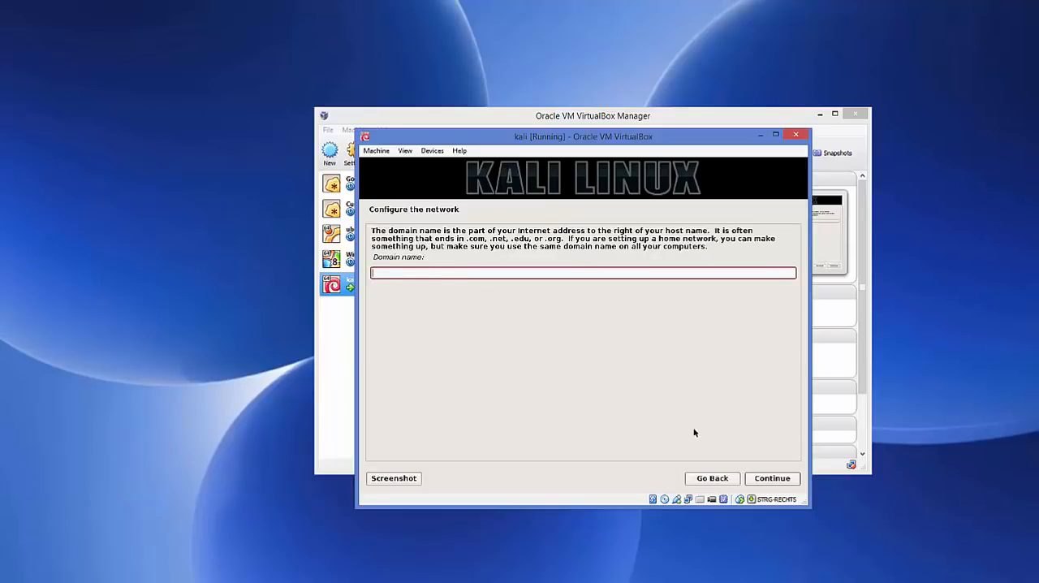
pyautogui.click(773, 479)
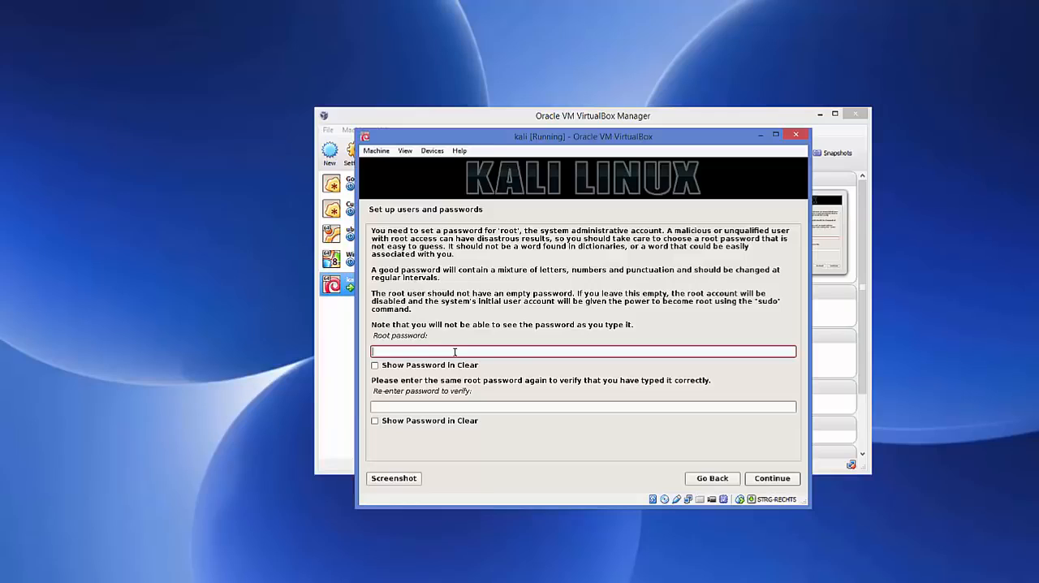
# - Enter the root password, repeat it for verification and continue with the installation
pyautogui.write('toor')
pyautogui.click(440, 407)
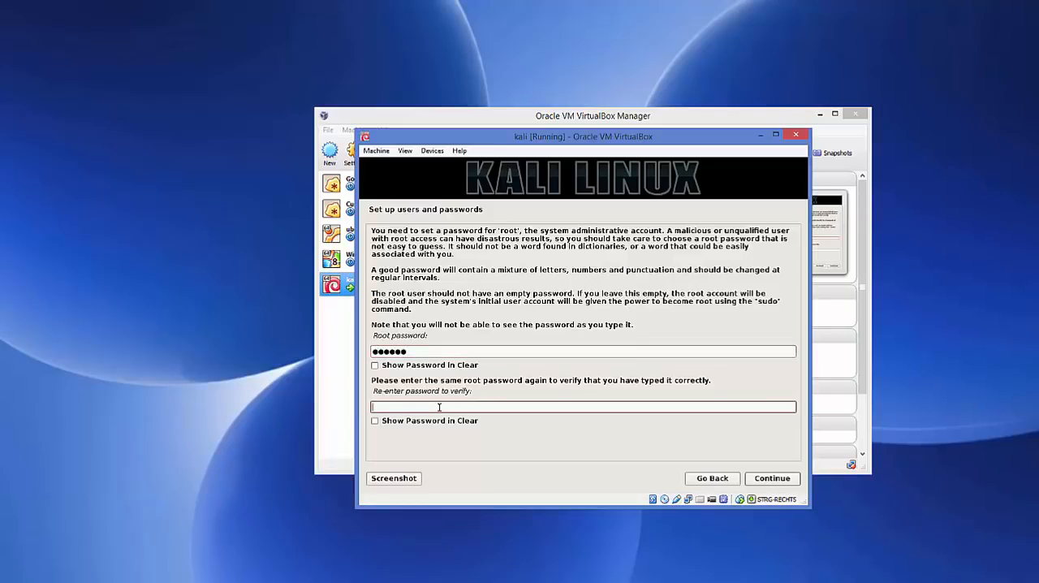
pyautogui.write('toor')
pyautogui.click(761, 479)
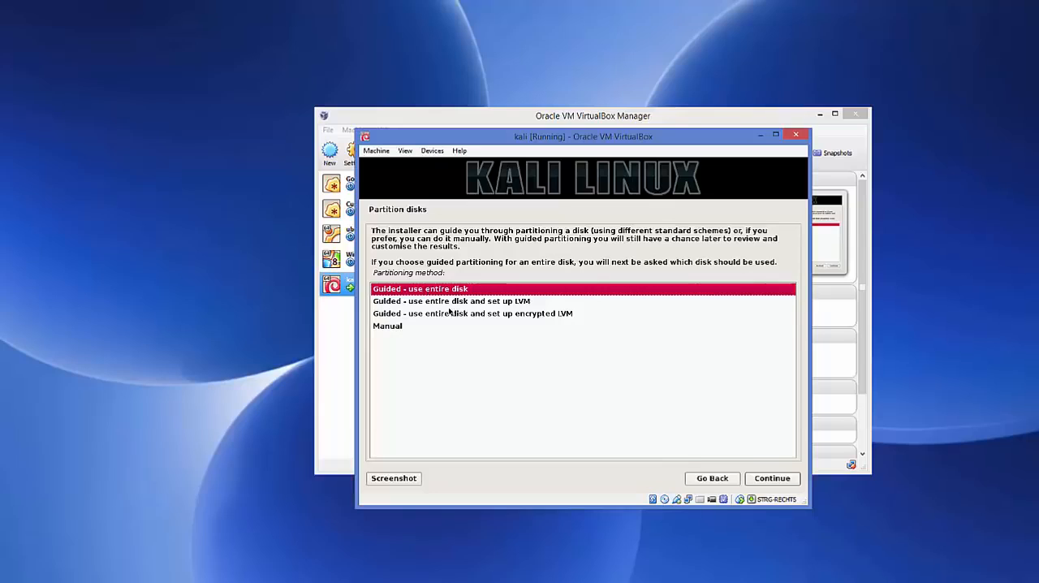
# - Set up guided partitioning using the entire sda VBOX HARDDISK, with all files in one partition
pyautogui.click(767, 484)
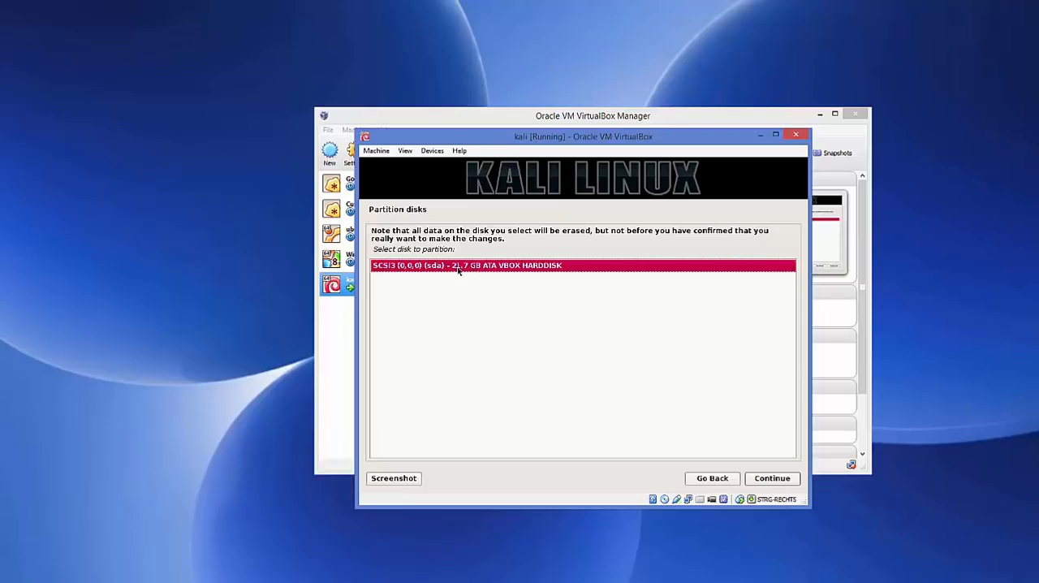
pyautogui.click(766, 478)
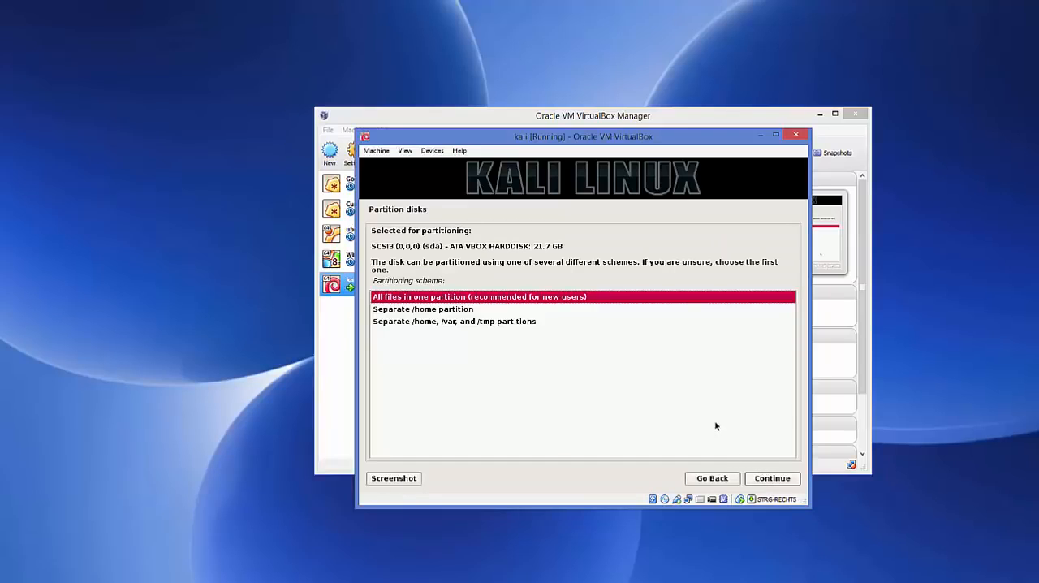
pyautogui.click(763, 480)
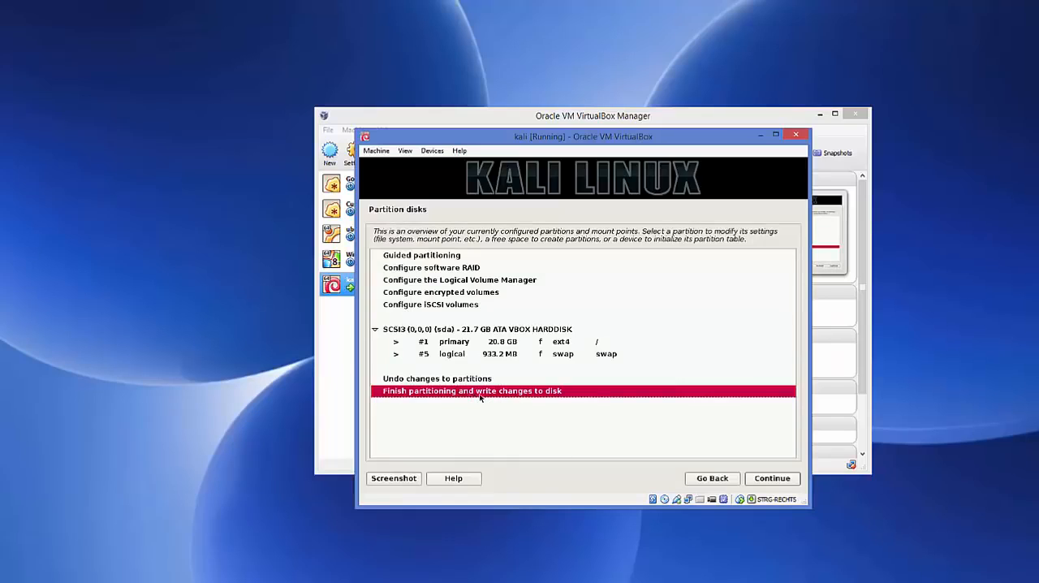
# - Finish partitioning and agree to write the partition changes to the disk
pyautogui.click(767, 480)
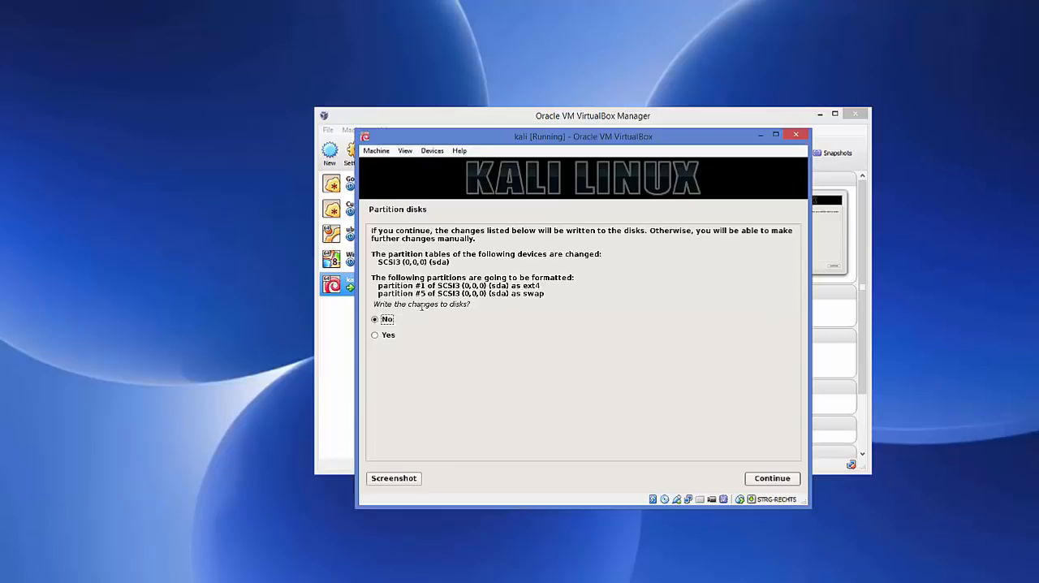
pyautogui.click(376, 336)
pyautogui.click(767, 484)
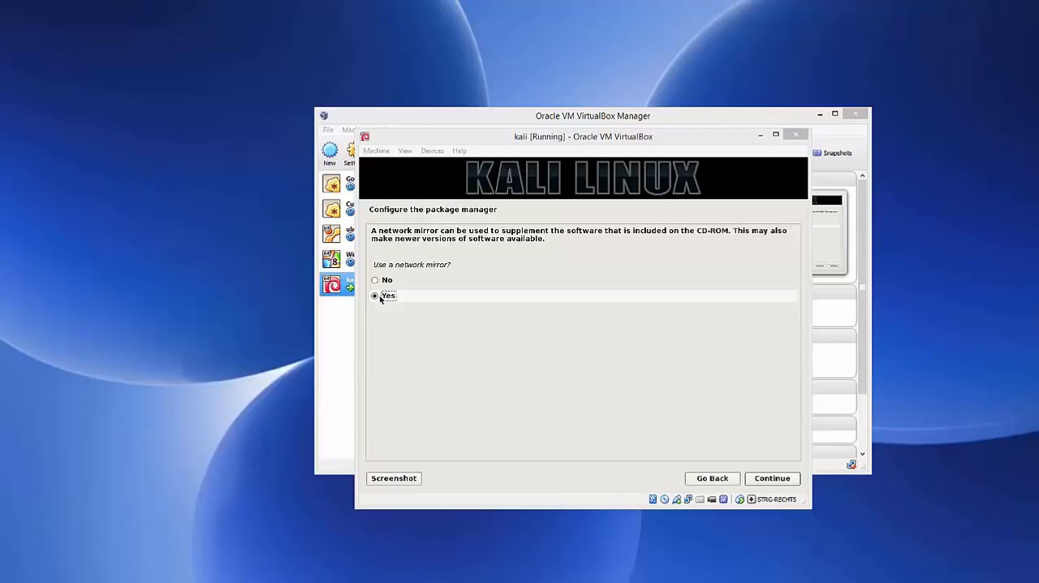
# - Configure the package manager to use a network mirror, leaving the HTTP proxy information blank
pyautogui.click(769, 479)
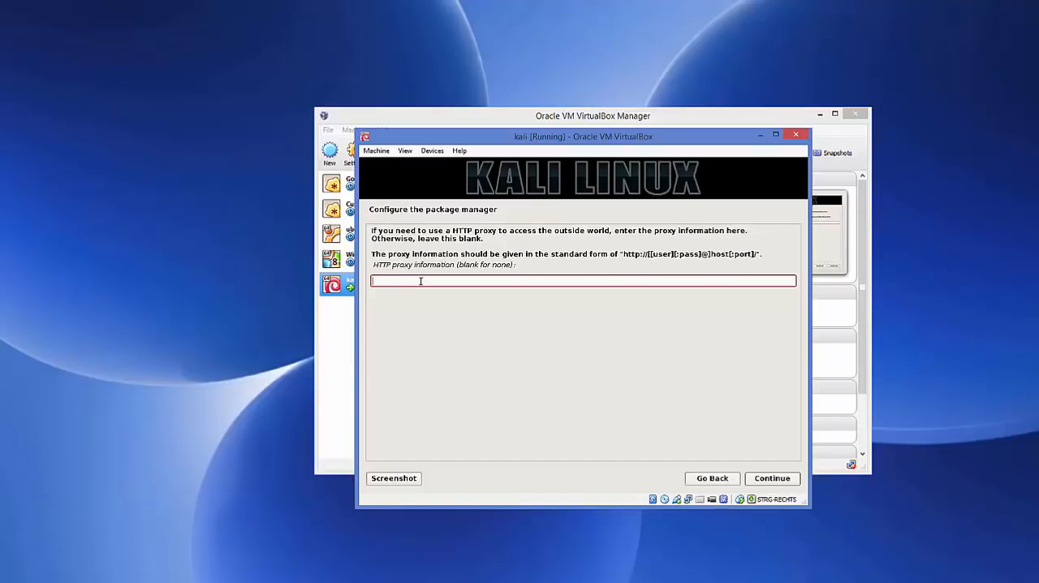
pyautogui.click(768, 482)
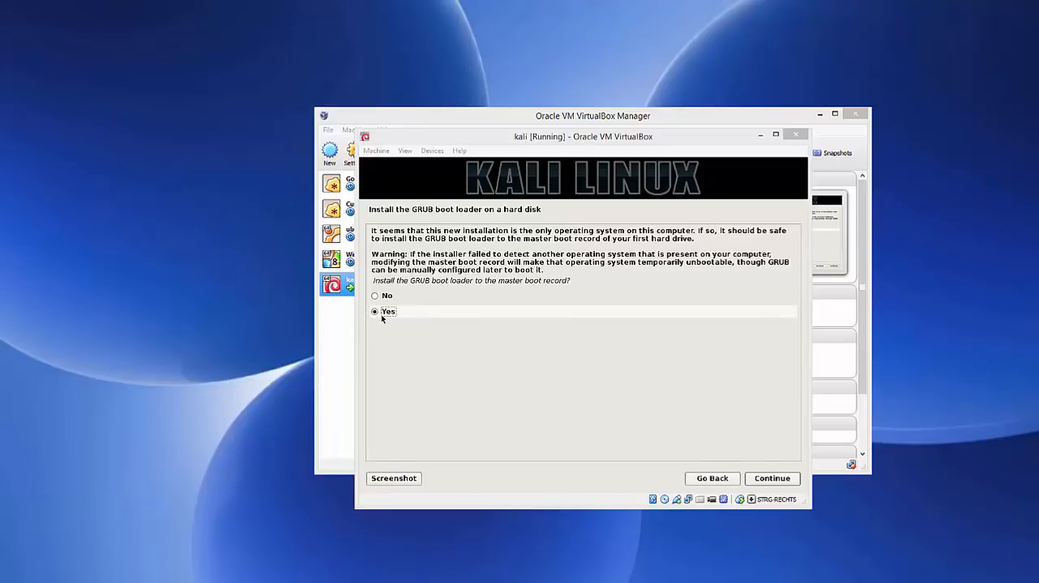
# - Install the GRUB boot loader to the master boot record on the device /dev/sda
pyautogui.click(774, 479)
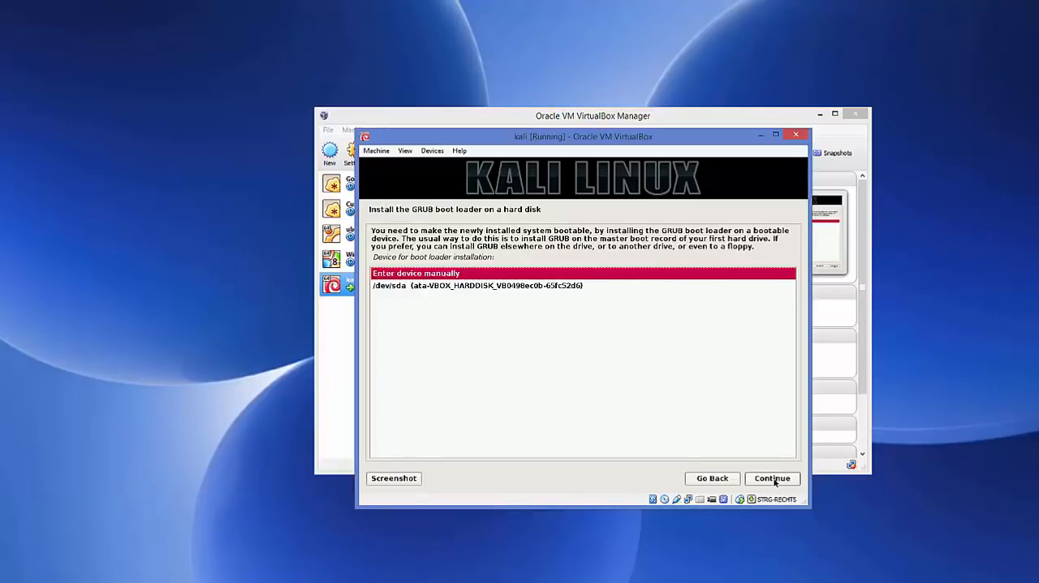
pyautogui.click(426, 291)
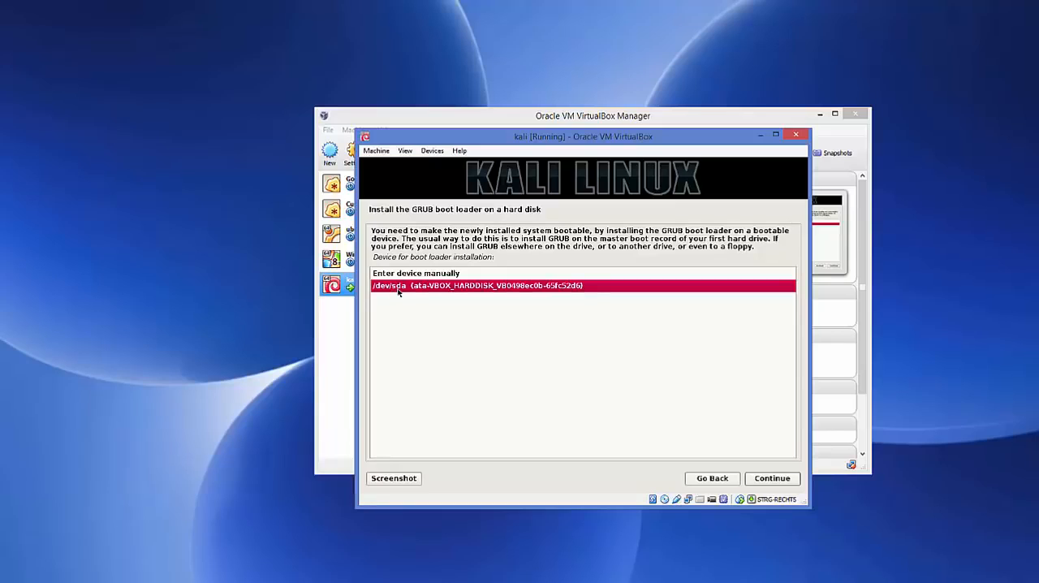
pyautogui.click(772, 479)
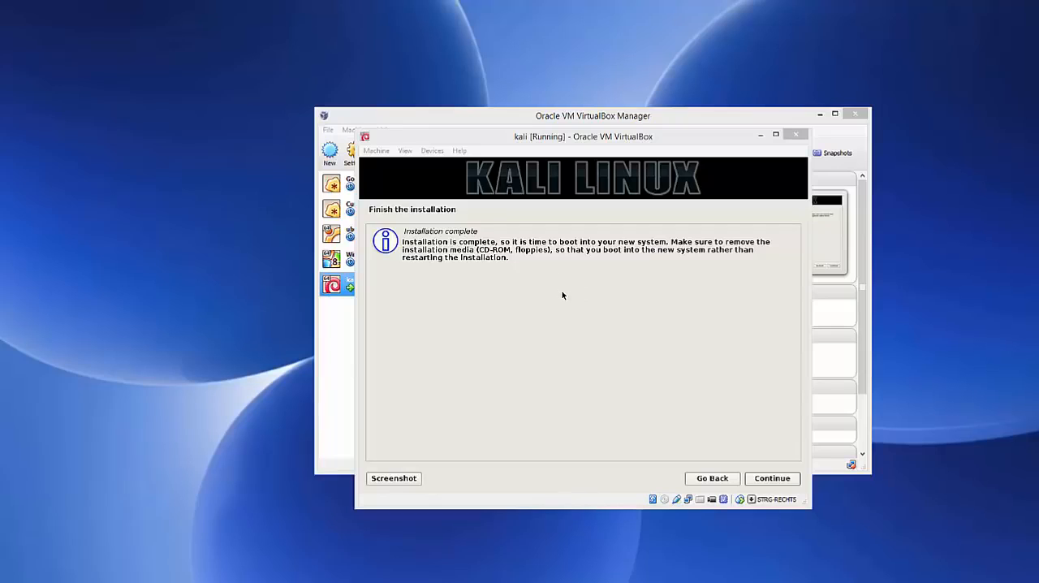
# - Complete the Kali Linux installation and let the virtual machine reboot into the new system
pyautogui.click(765, 480)
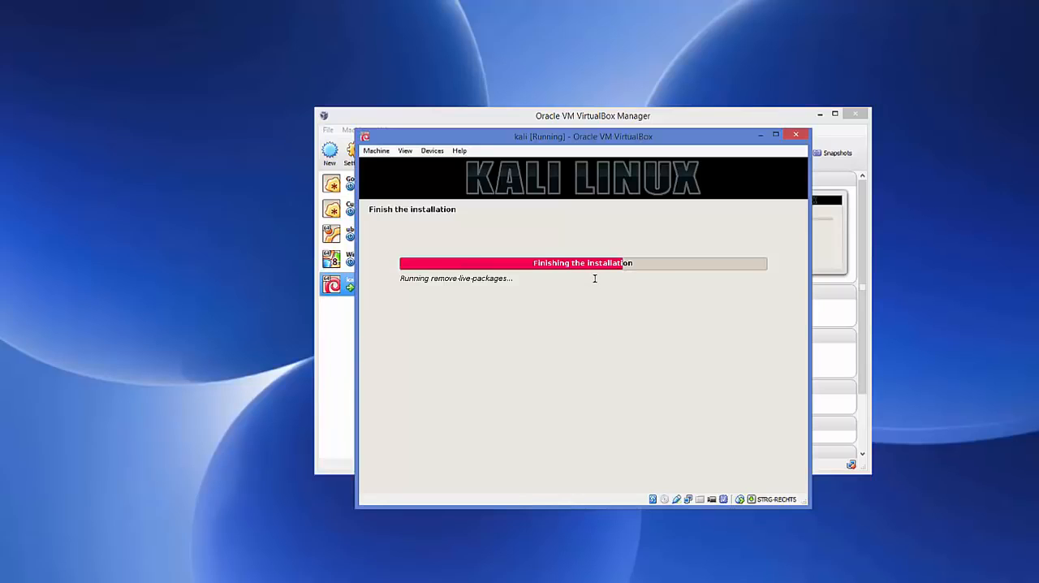
pyautogui.click(500, 540)
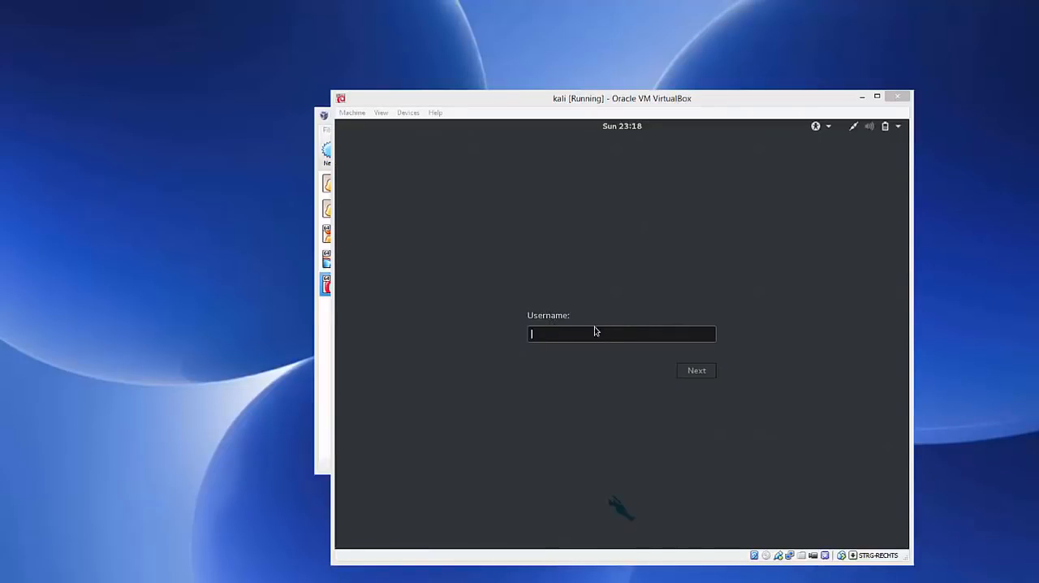
# - Sign in to Kali Linux as root with the account password, and reposition the virtual machine window on the host desktop
pyautogui.click(558, 334)
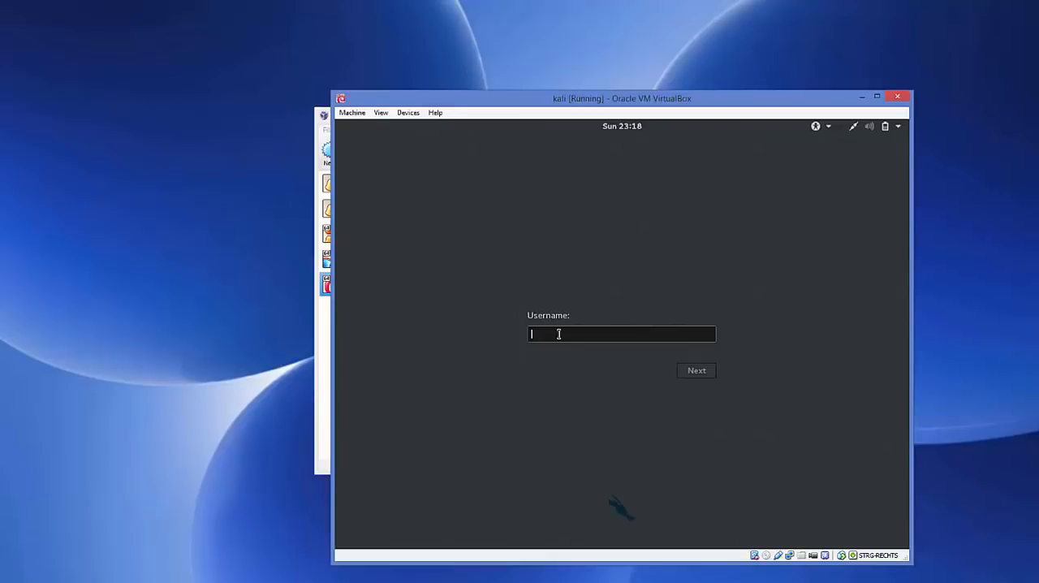
pyautogui.write('root')
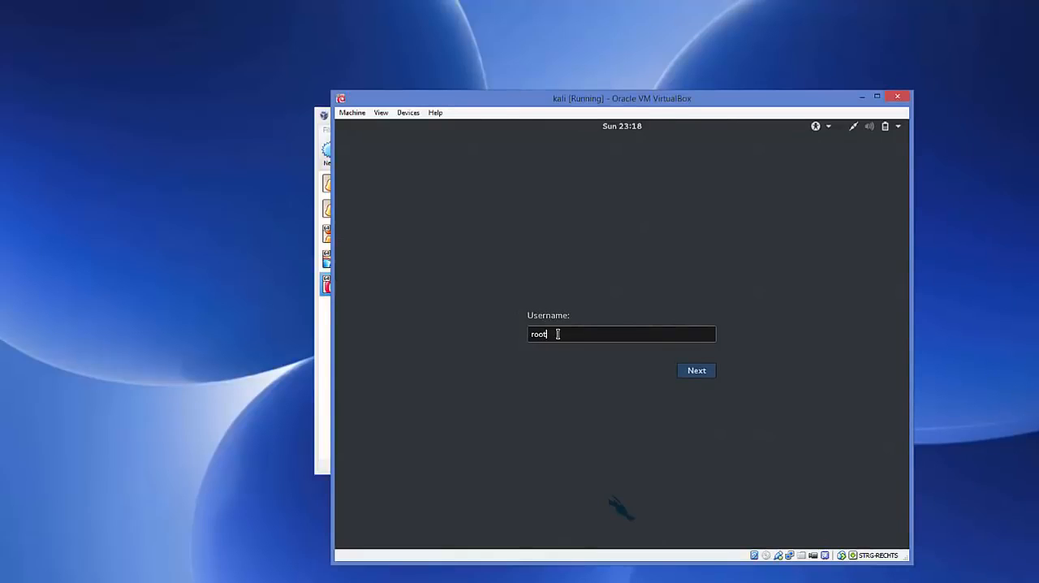
pyautogui.click(690, 371)
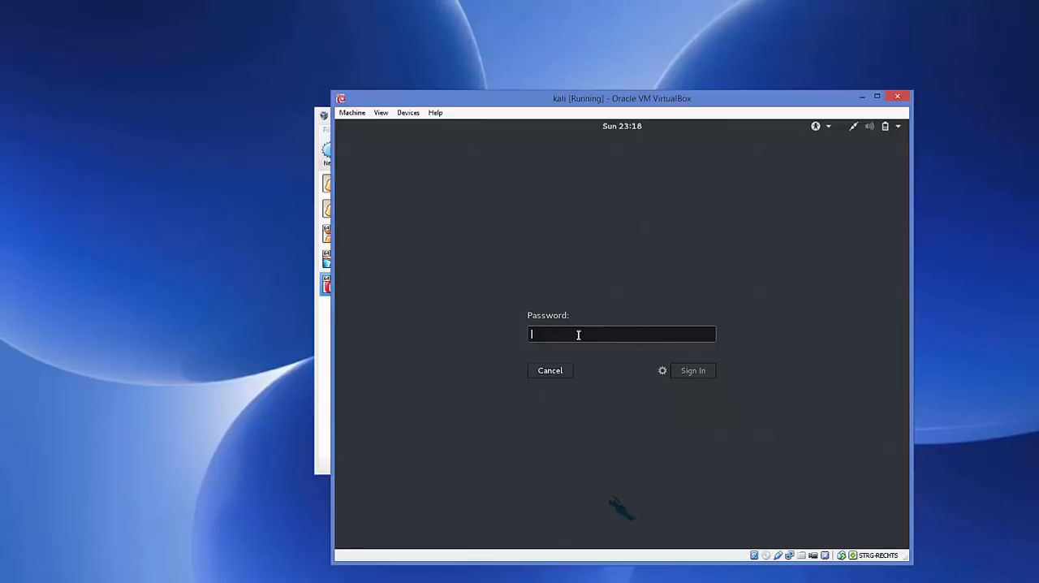
pyautogui.write('••••••')
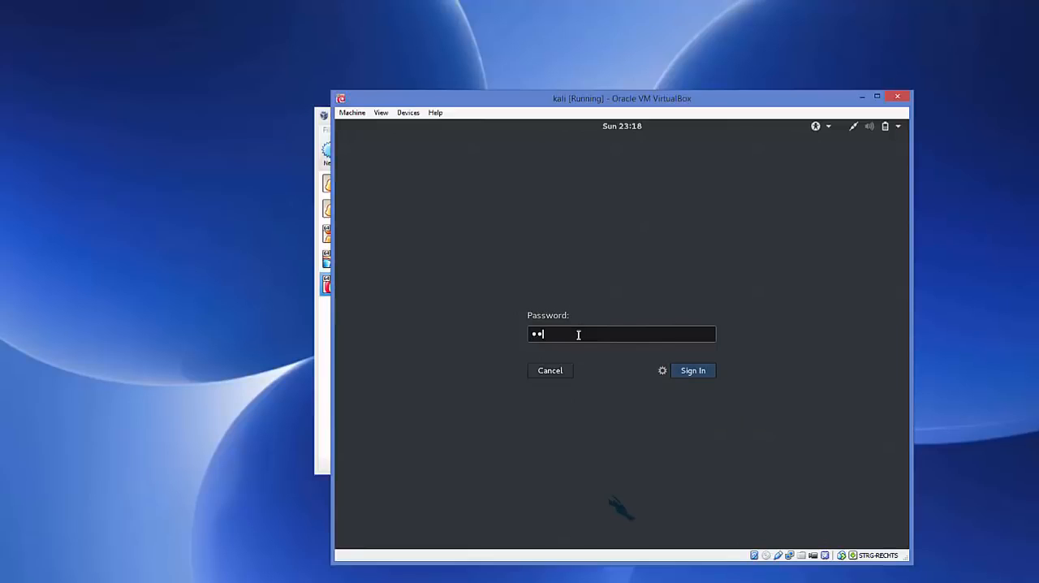
pyautogui.click(692, 371)
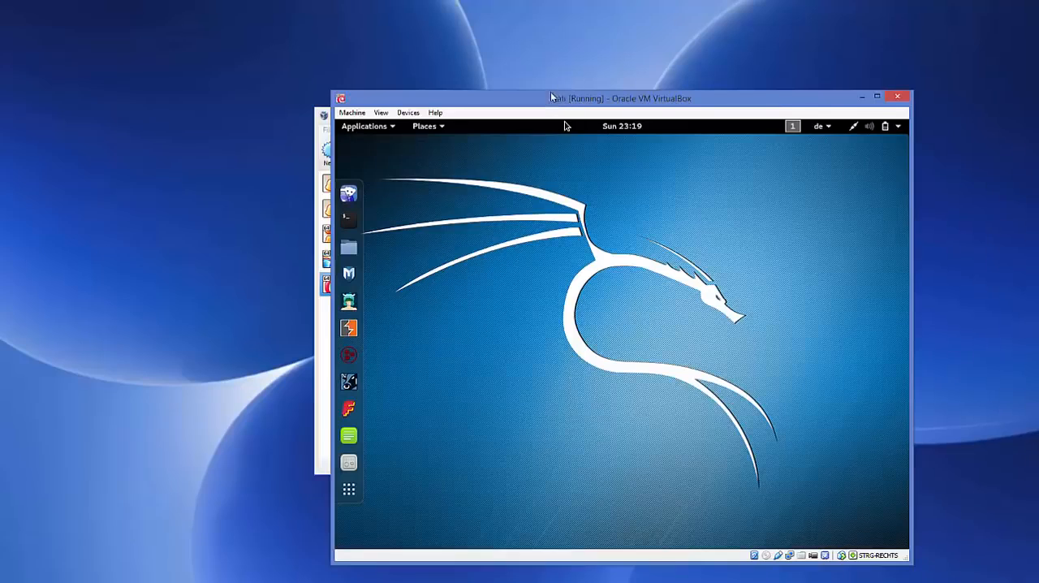
pyautogui.moveTo(551, 98); pyautogui.dragTo(517, 85)
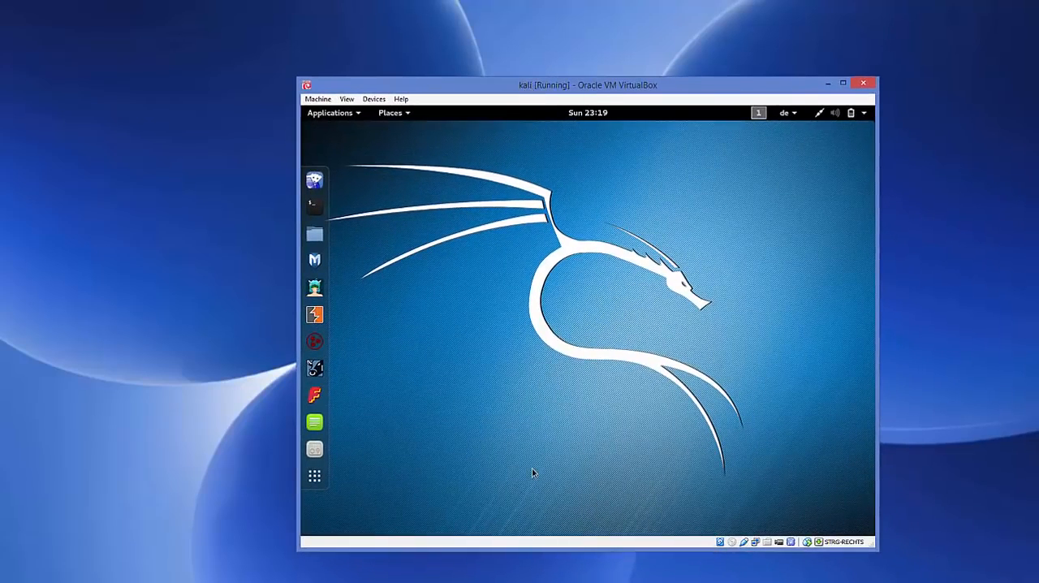